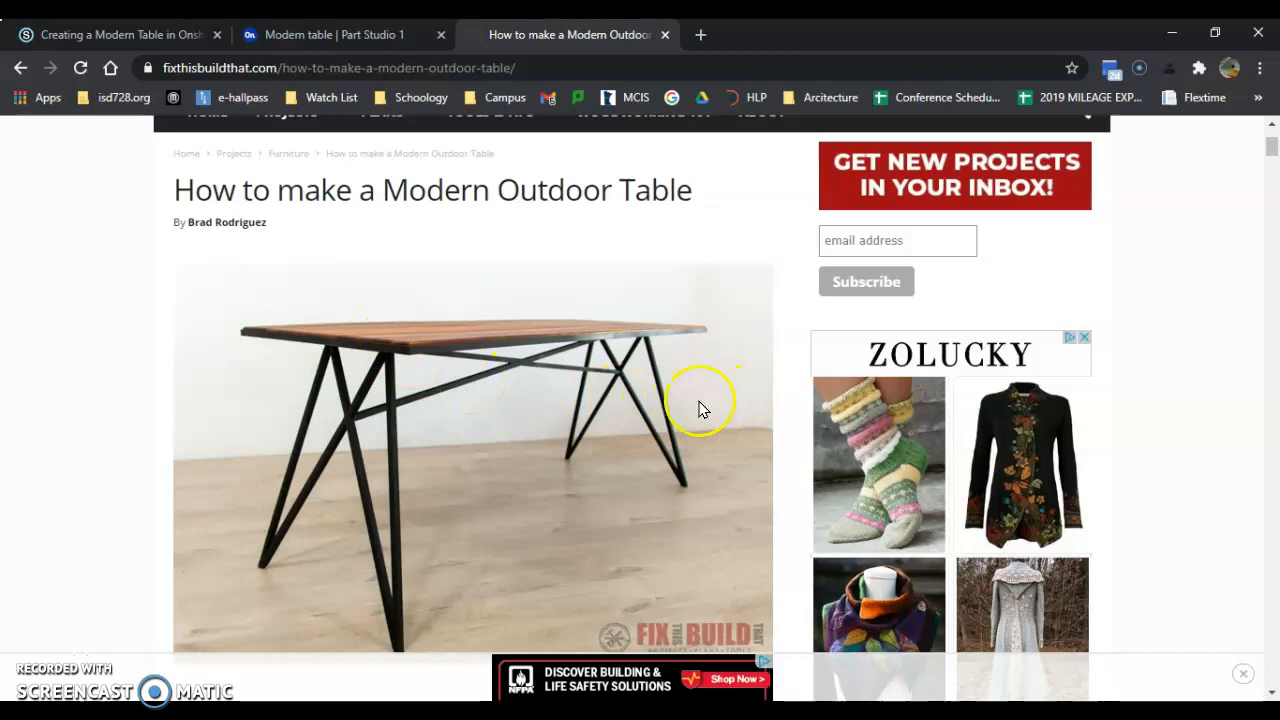
Switch to the Modern table Part Studio and start a beam along one diagonal brace line of Sketch 6
{"action": "key", "text": "ctrl+shift+Tab"}
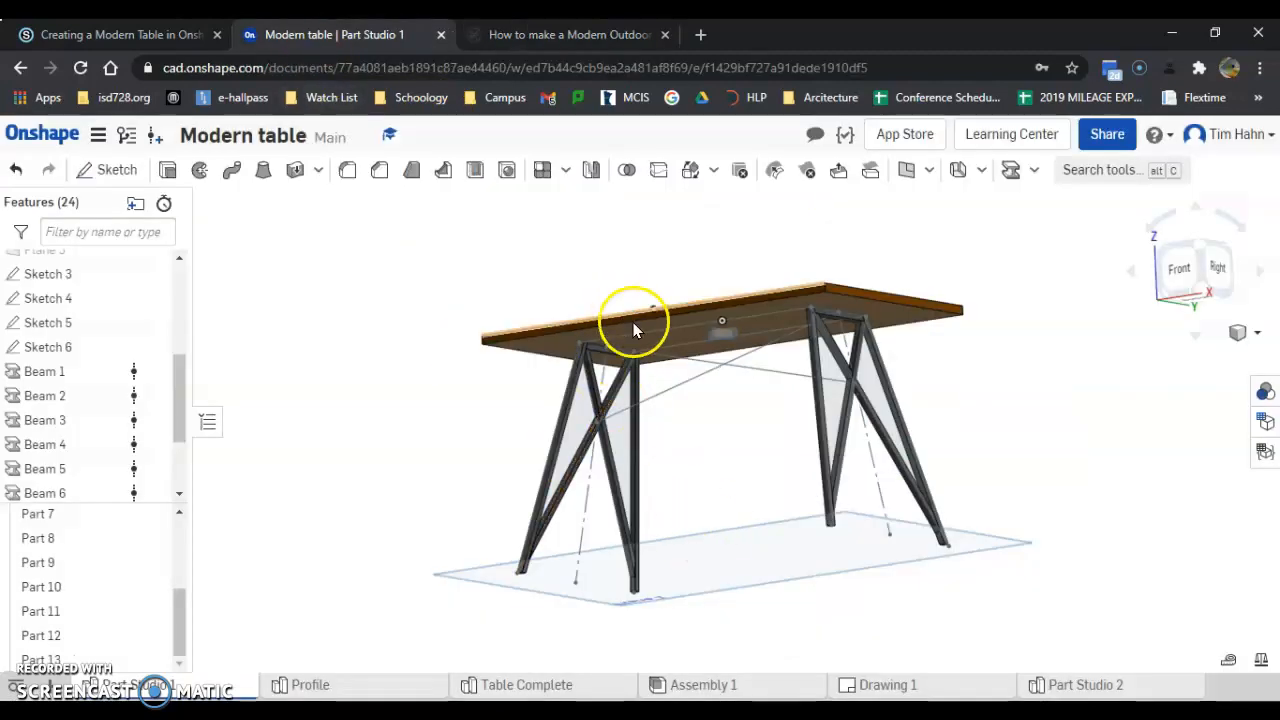
{"action": "scroll", "coordinate": [630, 333], "scroll_direction": "up", "scroll_amount": 5}
{"action": "scroll", "coordinate": [737, 568], "scroll_direction": "up", "scroll_amount": 2}
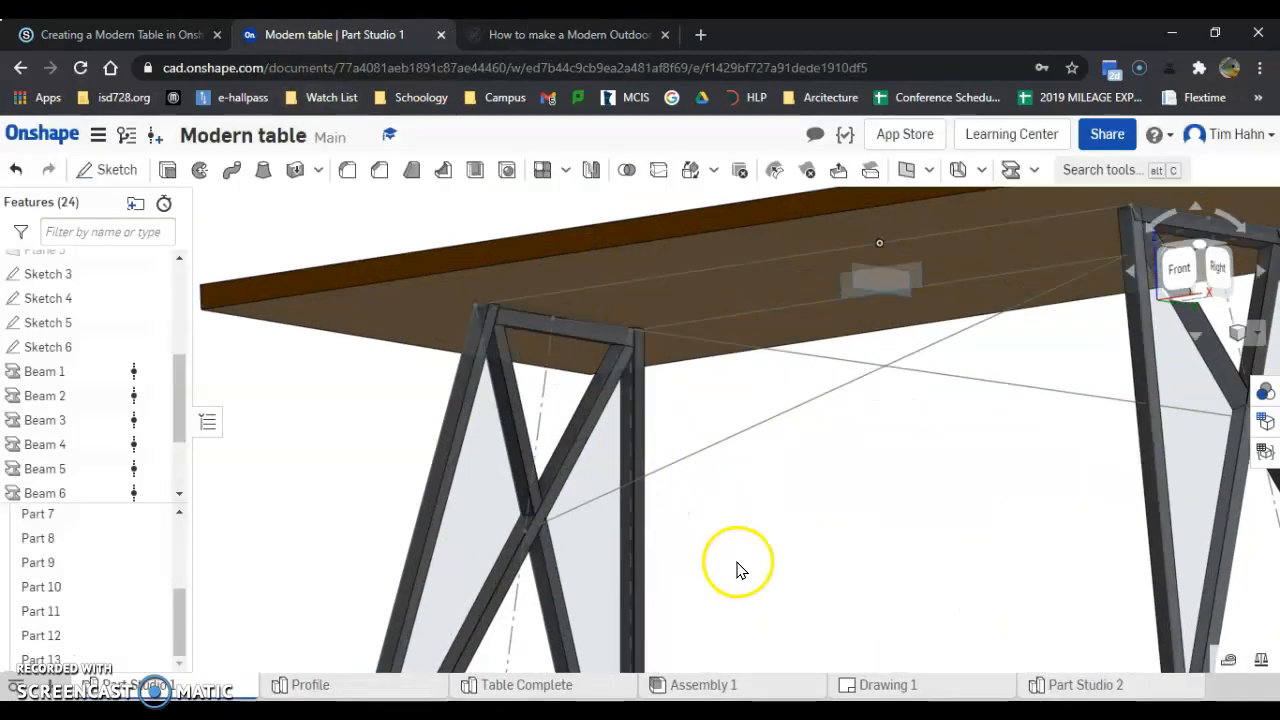
{"action": "scroll", "coordinate": [793, 487], "scroll_direction": "down", "scroll_amount": 2}
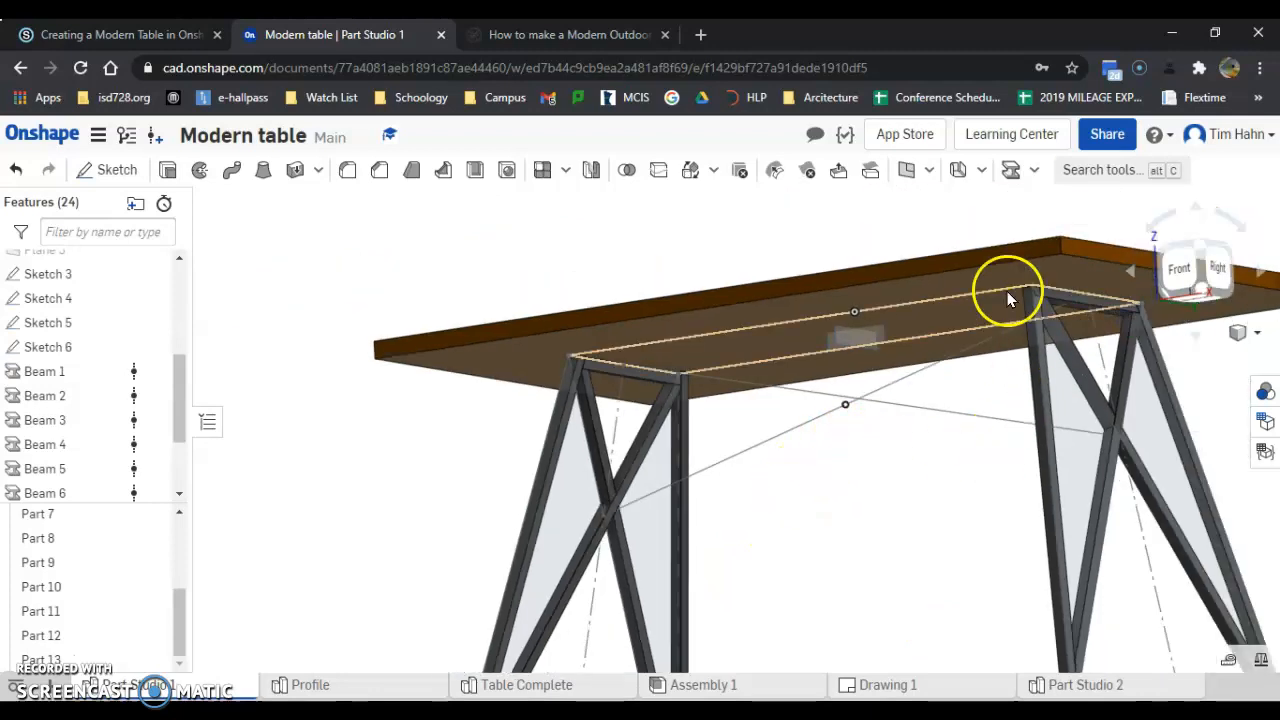
{"action": "left_click", "coordinate": [1010, 173]}
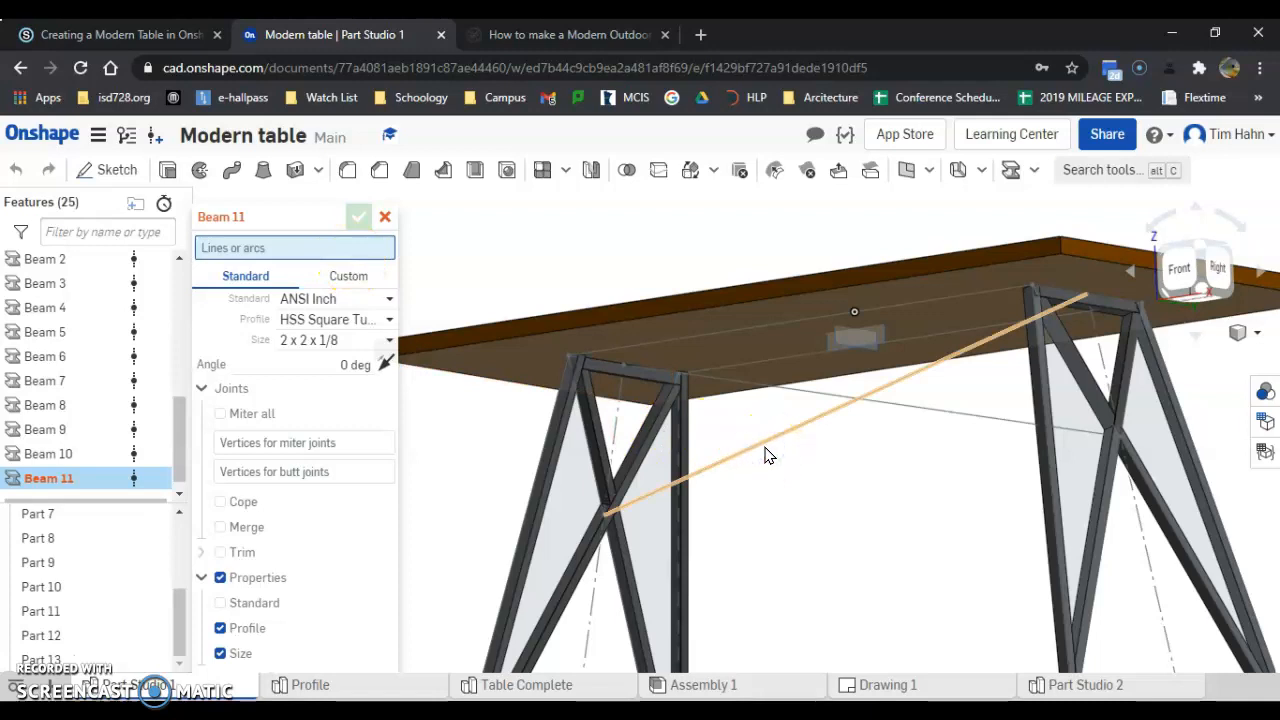
{"action": "left_click", "coordinate": [739, 457]}
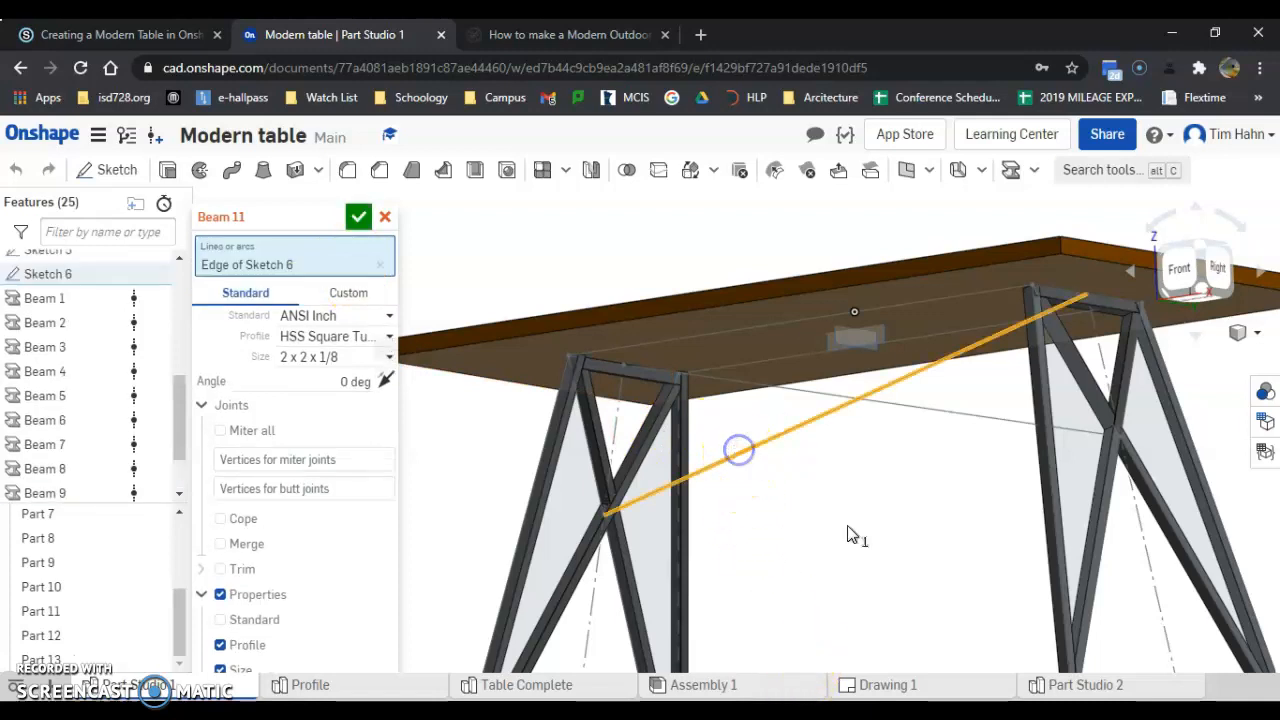
Give the beam a custom profile, using Sketch 1 from the Profile part studio
{"action": "left_click", "coordinate": [360, 296]}
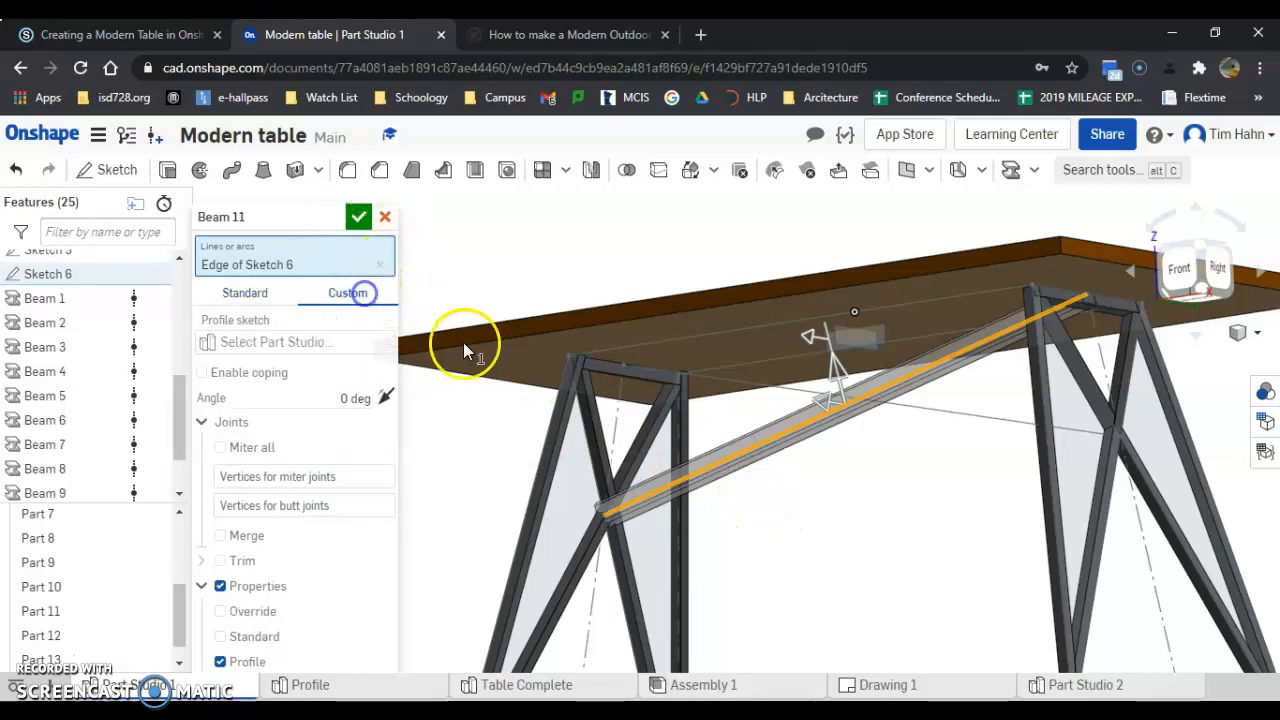
{"action": "left_click", "coordinate": [334, 341]}
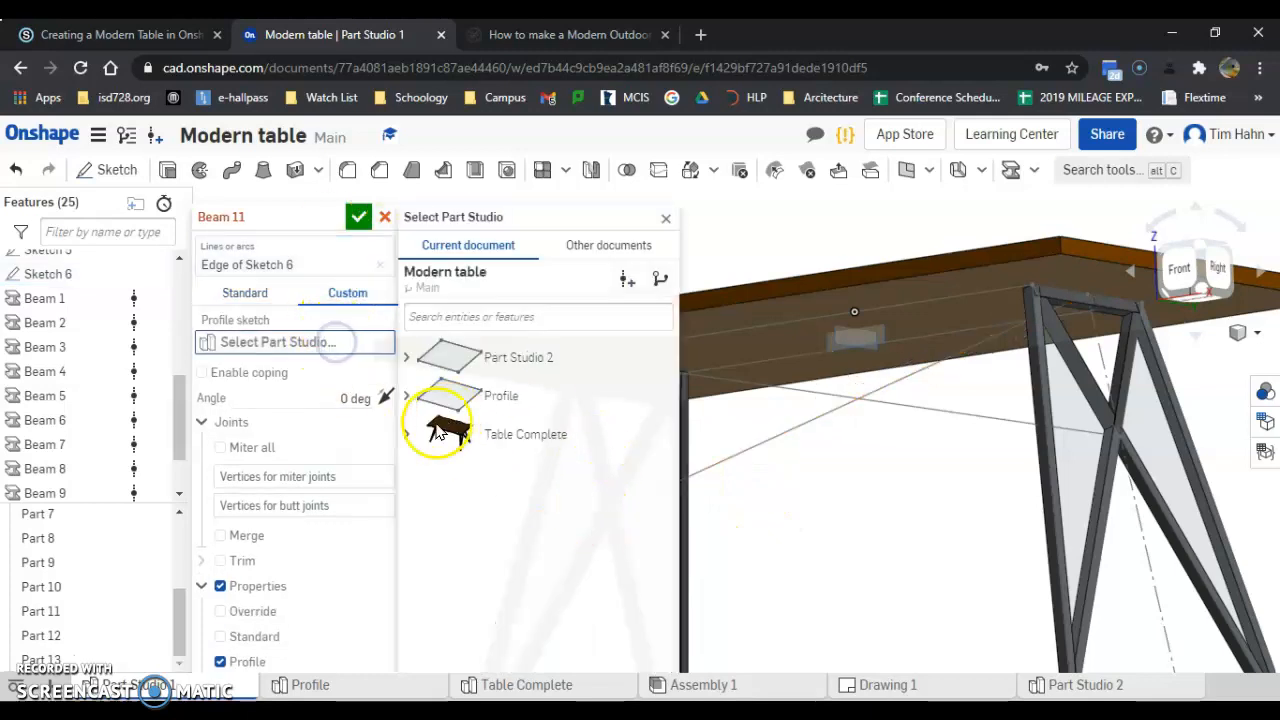
{"action": "left_click", "coordinate": [407, 396]}
{"action": "left_click", "coordinate": [510, 432]}
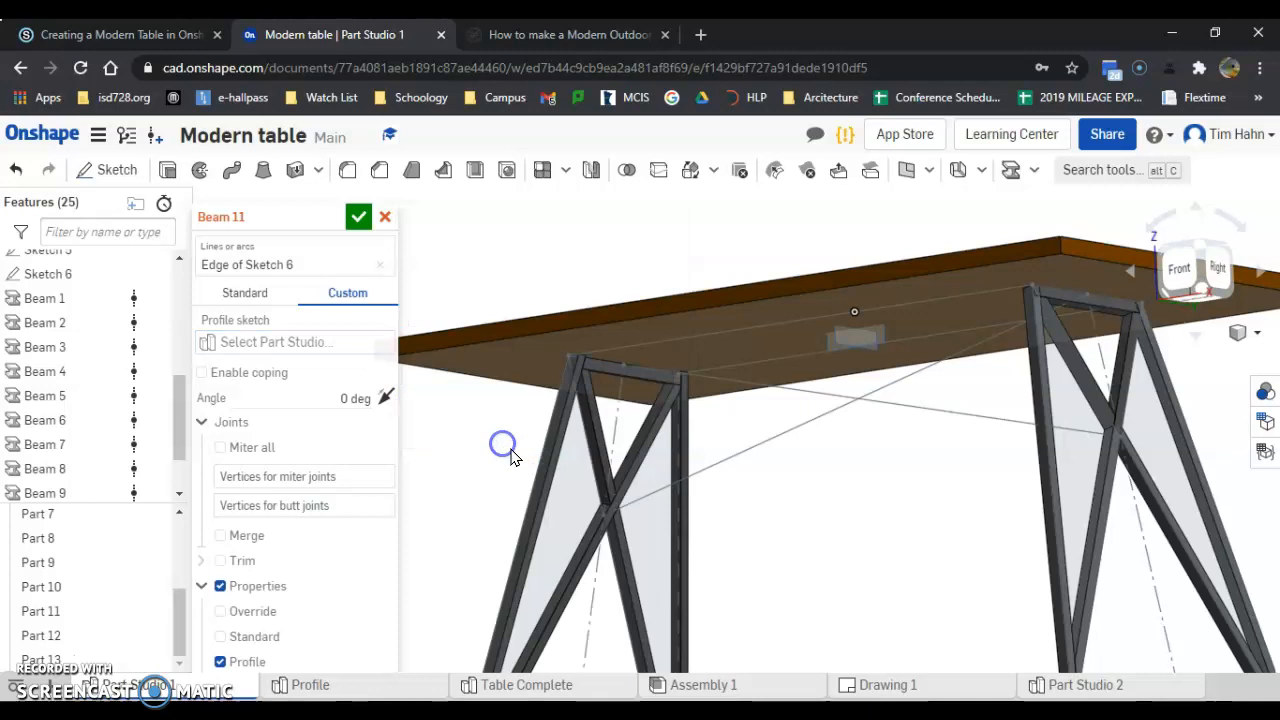
Shift the brace profile with its alignment arrows to centre it on the line, and check it from the Right view
{"action": "right_click_drag", "start_coordinate": [952, 445], "coordinate": [1028, 310]}
{"action": "scroll", "coordinate": [1028, 310], "scroll_direction": "up", "scroll_amount": 3}
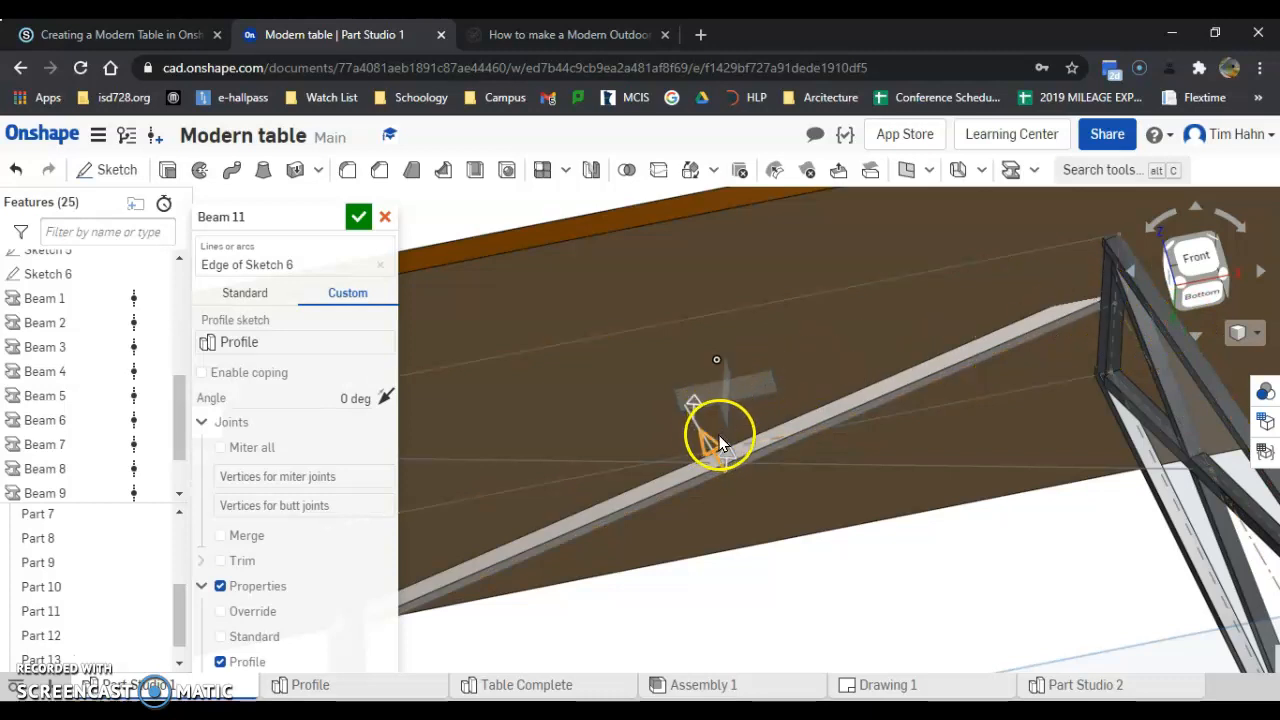
{"action": "left_click_drag", "start_coordinate": [727, 458], "coordinate": [733, 471]}
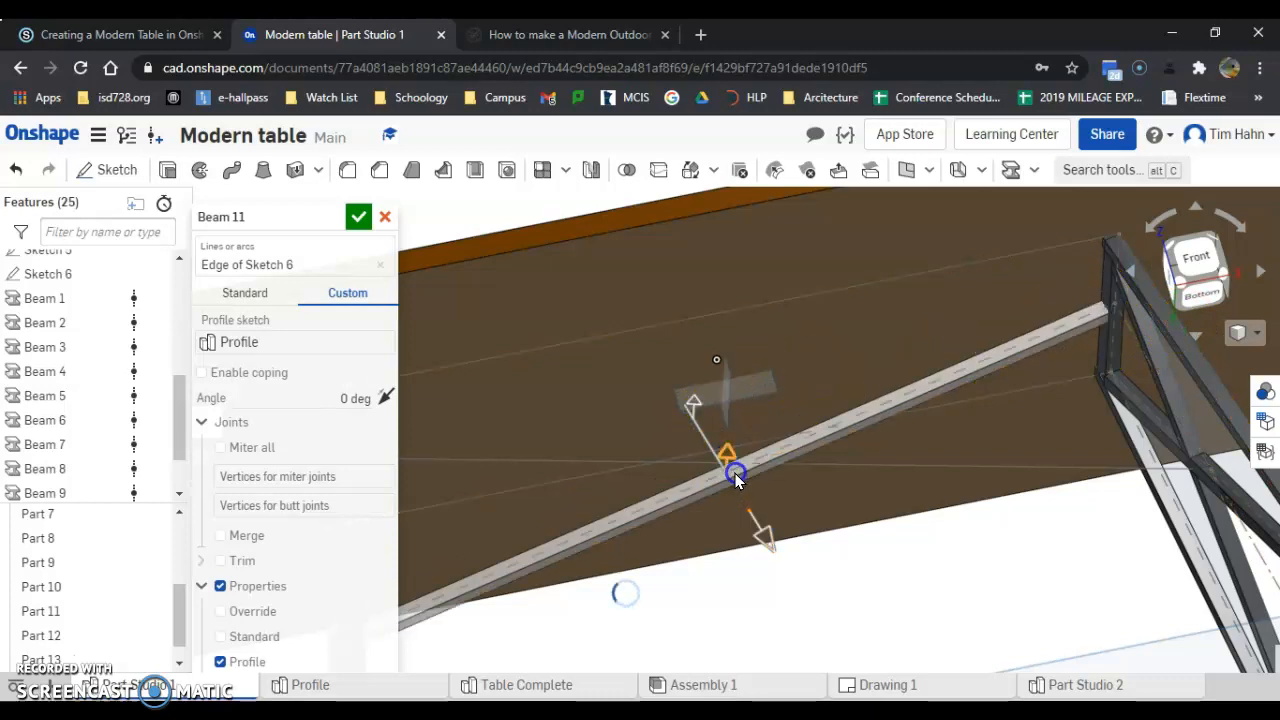
{"action": "scroll", "coordinate": [745, 490], "scroll_direction": "down", "scroll_amount": 5}
{"action": "right_click_drag", "start_coordinate": [757, 509], "coordinate": [668, 594]}
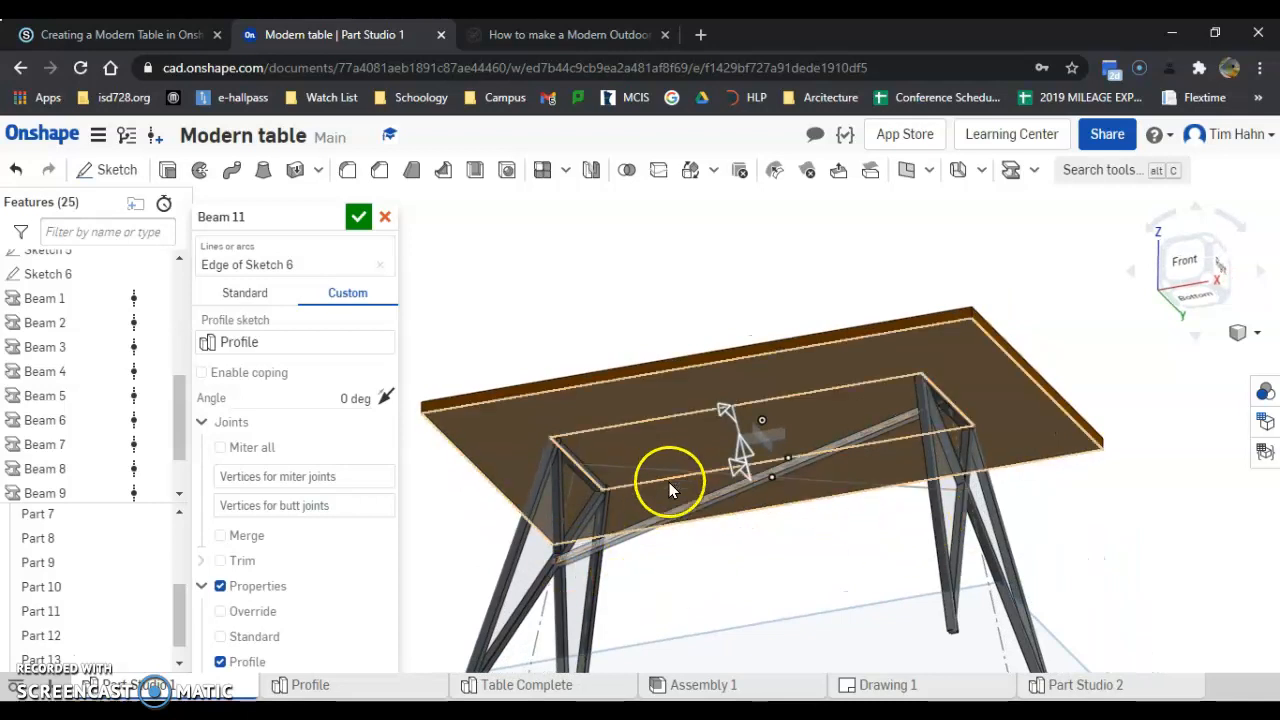
{"action": "scroll", "coordinate": [615, 578], "scroll_direction": "up", "scroll_amount": 3}
{"action": "right_click_drag", "start_coordinate": [838, 587], "coordinate": [745, 497]}
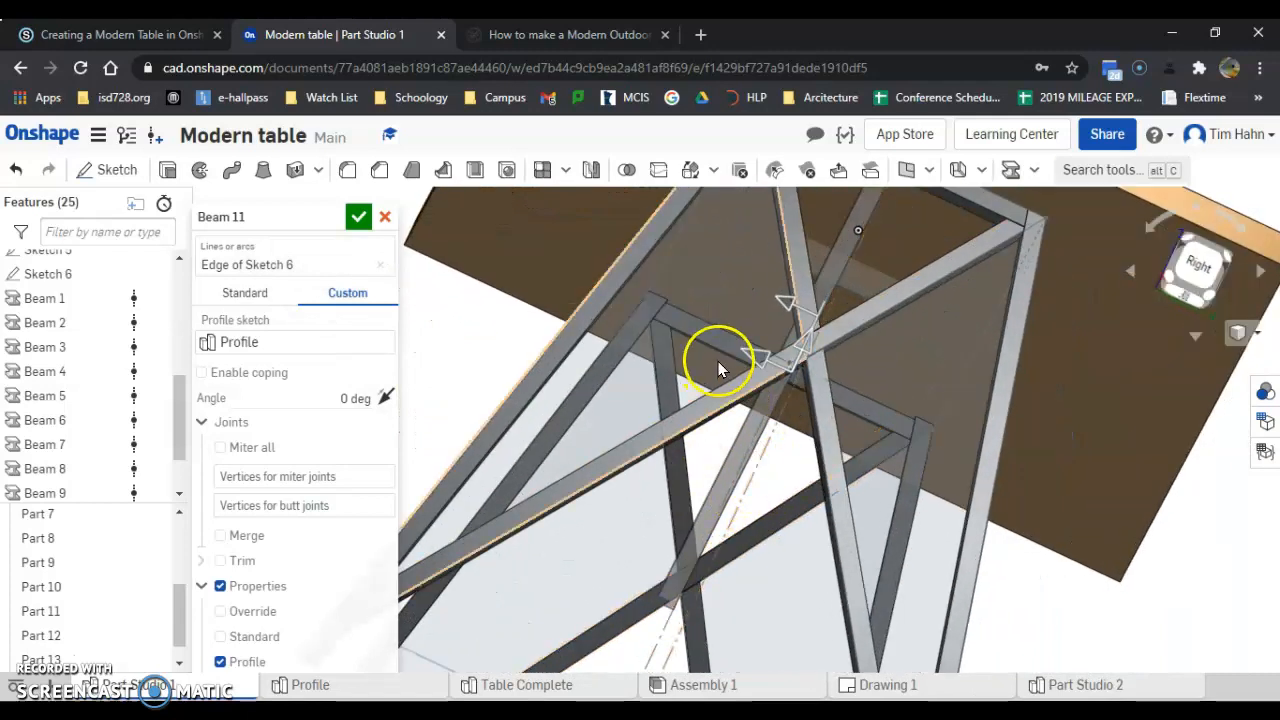
{"action": "left_click", "coordinate": [760, 358]}
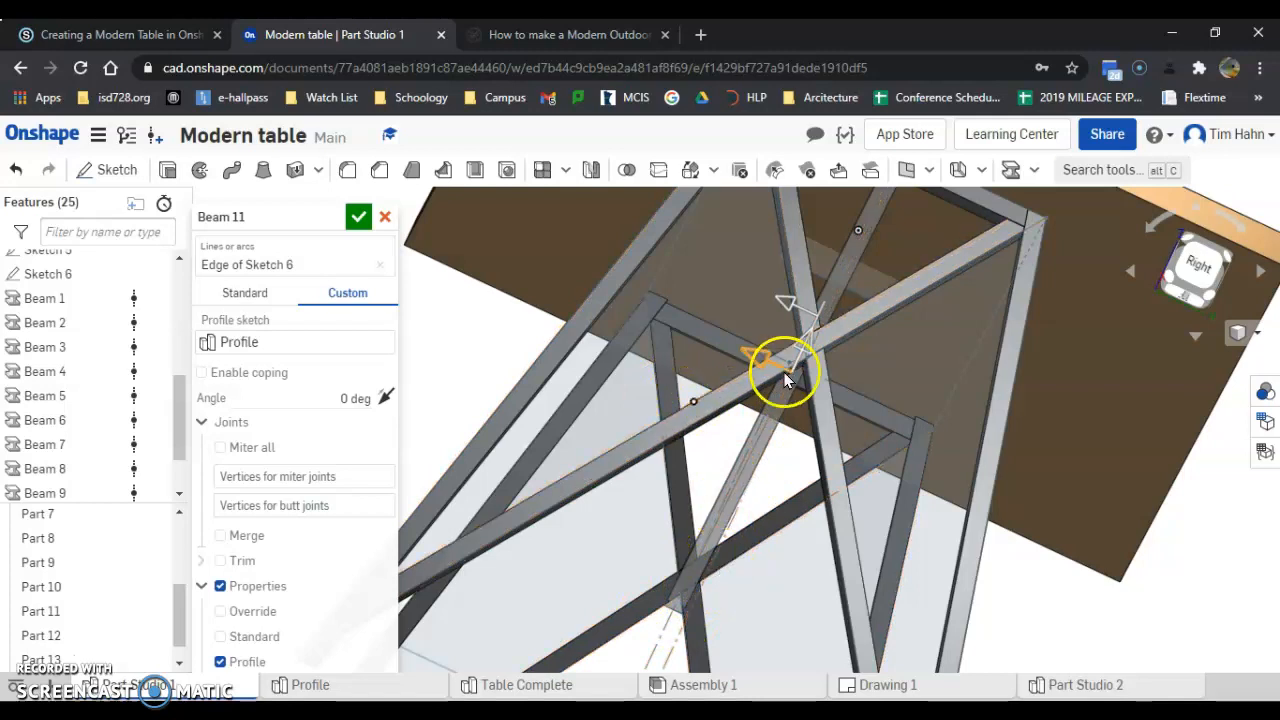
{"action": "right_click_drag", "start_coordinate": [908, 403], "coordinate": [908, 414]}
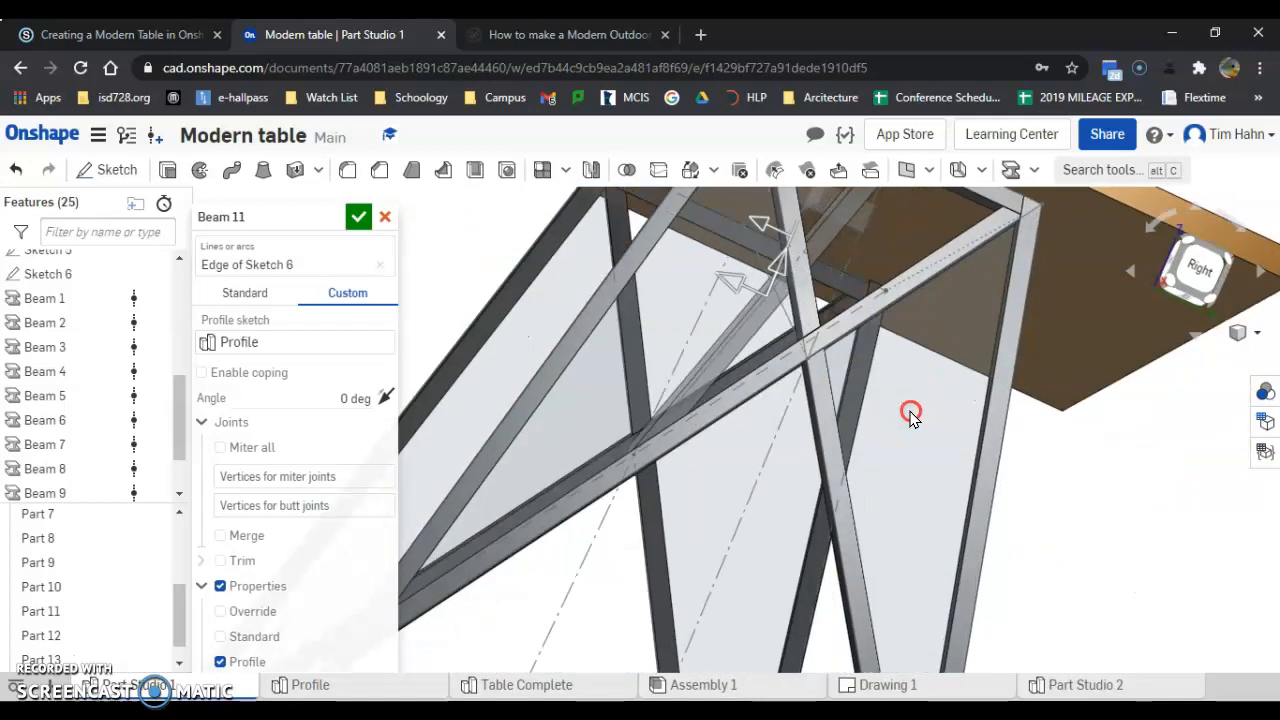
{"action": "left_click", "coordinate": [1203, 277]}
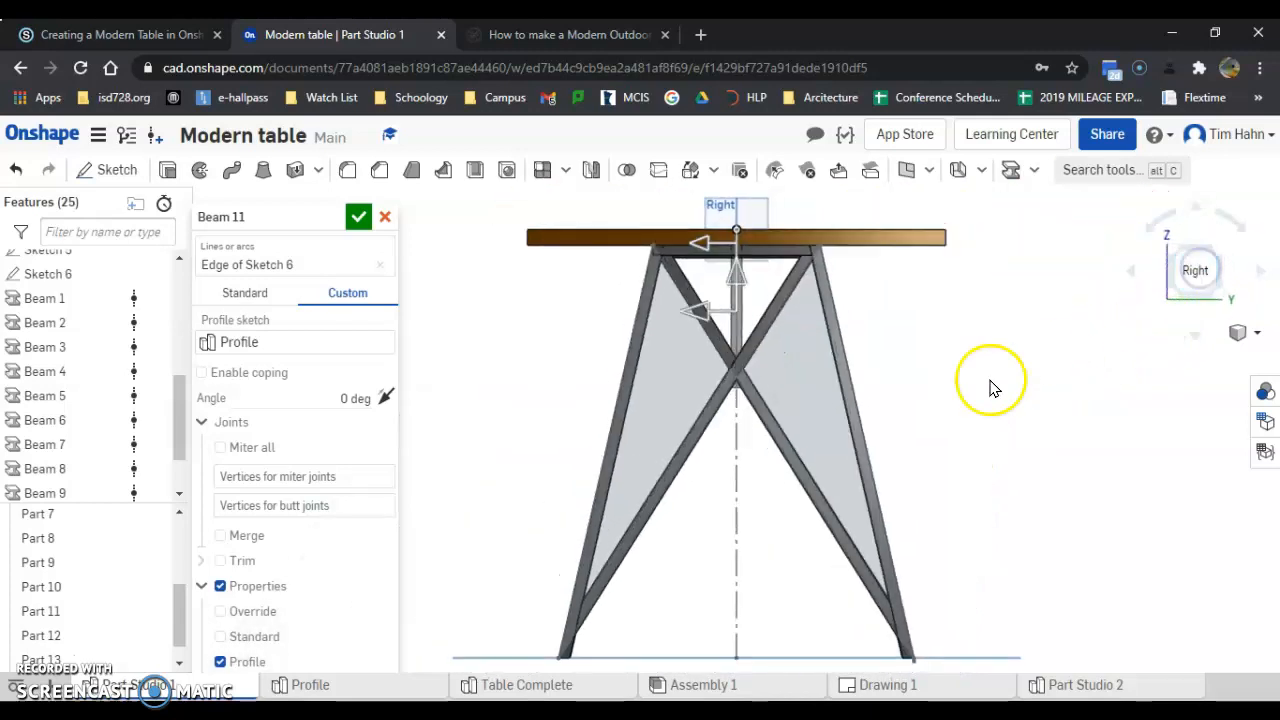
{"action": "scroll", "coordinate": [725, 333], "scroll_direction": "up", "scroll_amount": 5}
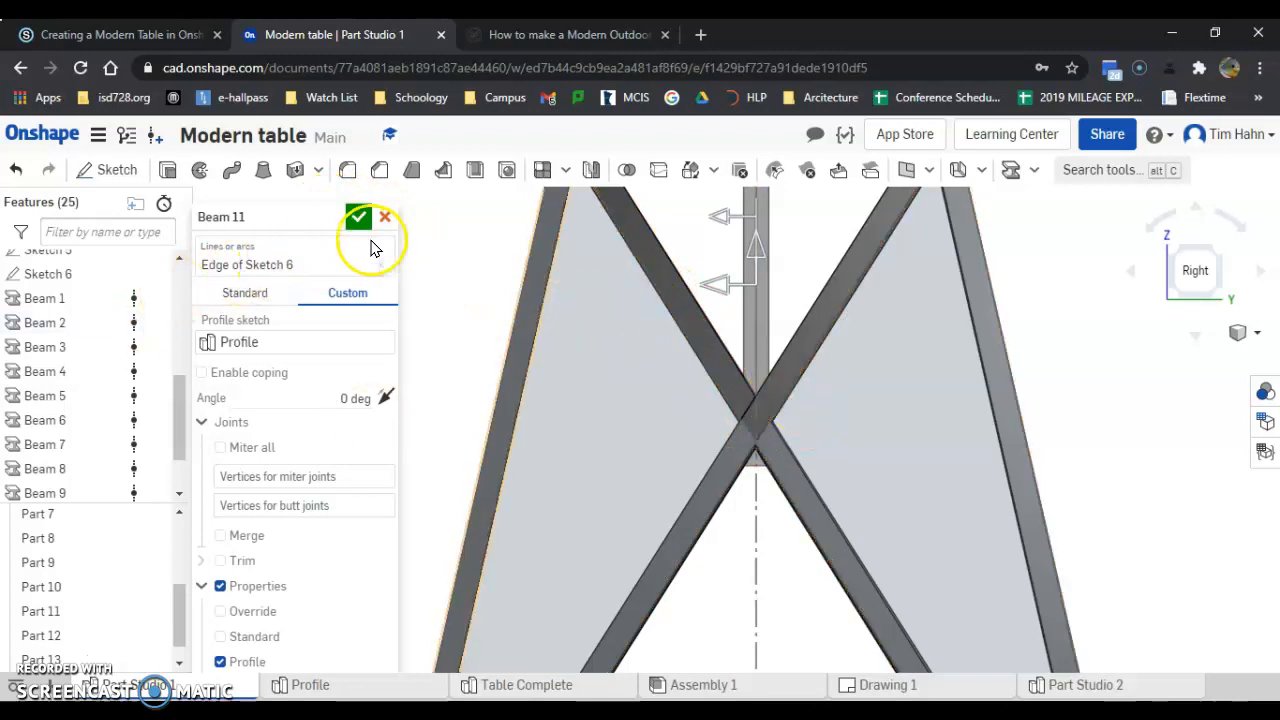
Enable trimming for the brace and trim its upper end to the inner face of the leg frame's top crossbar
{"action": "right_click_drag", "start_coordinate": [617, 390], "coordinate": [700, 410]}
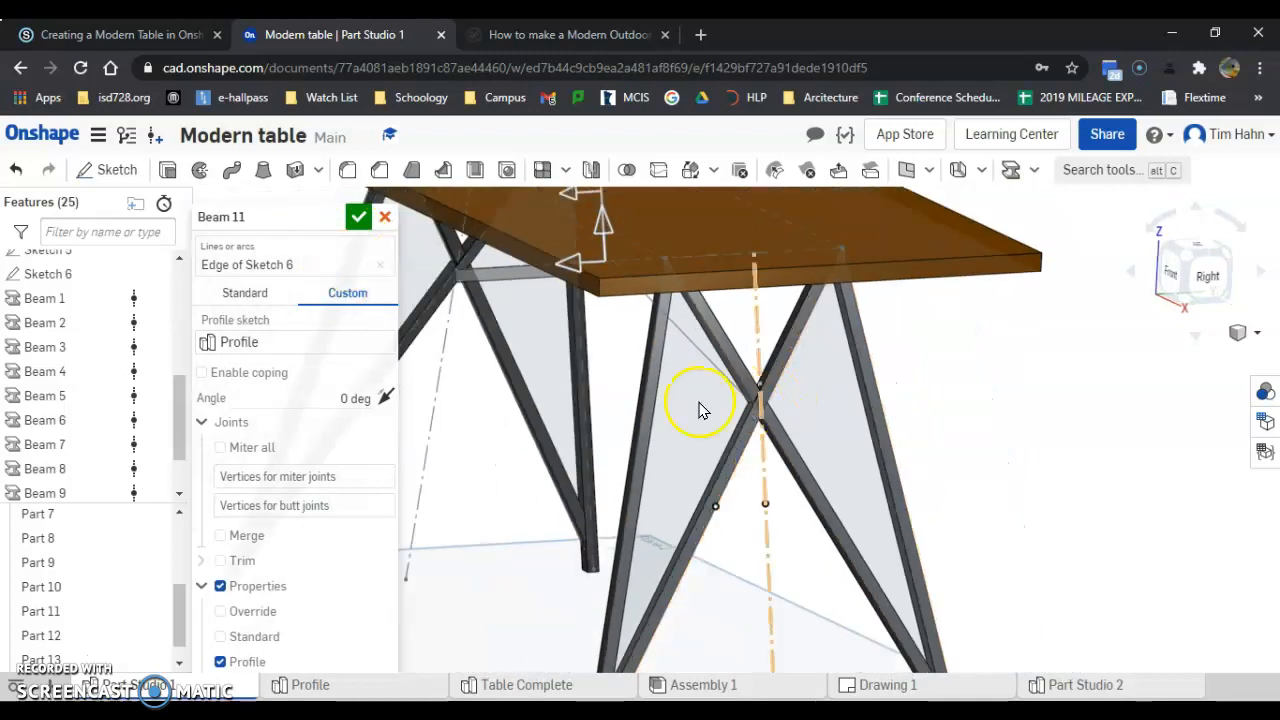
{"action": "right_click_drag", "start_coordinate": [628, 366], "coordinate": [864, 390]}
{"action": "scroll", "coordinate": [783, 280], "scroll_direction": "up", "scroll_amount": 5}
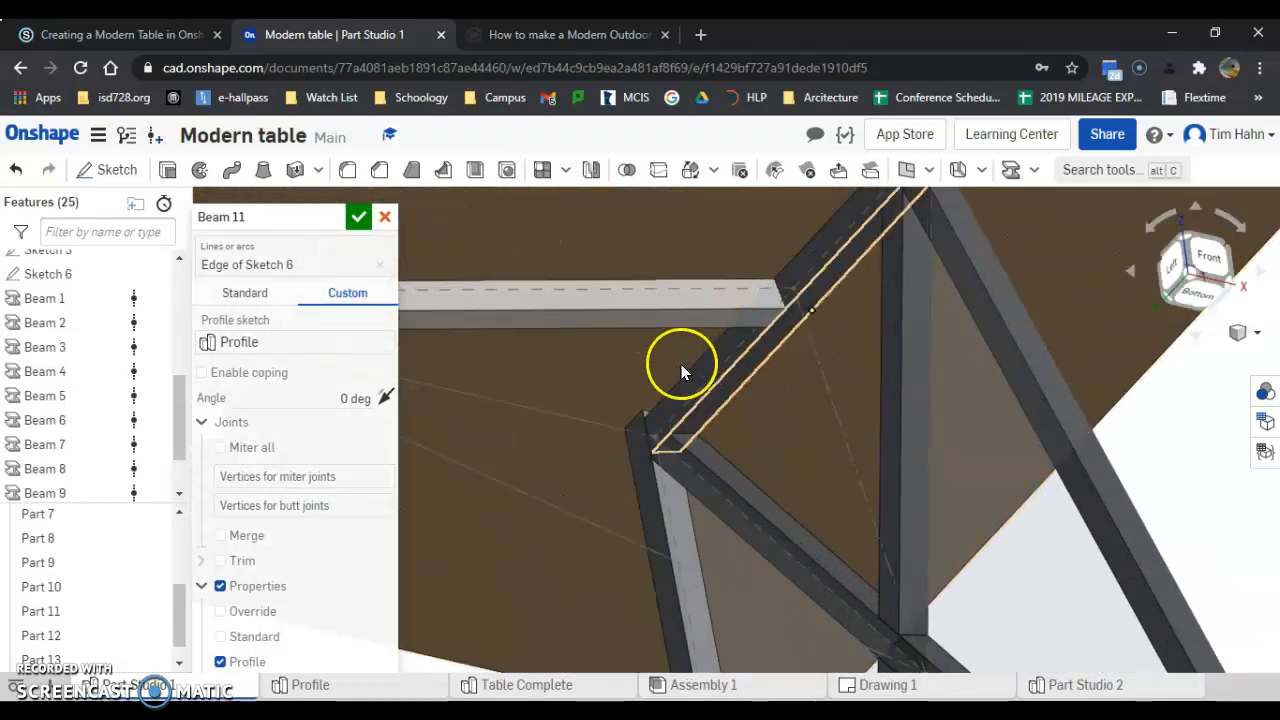
{"action": "left_click", "coordinate": [221, 562]}
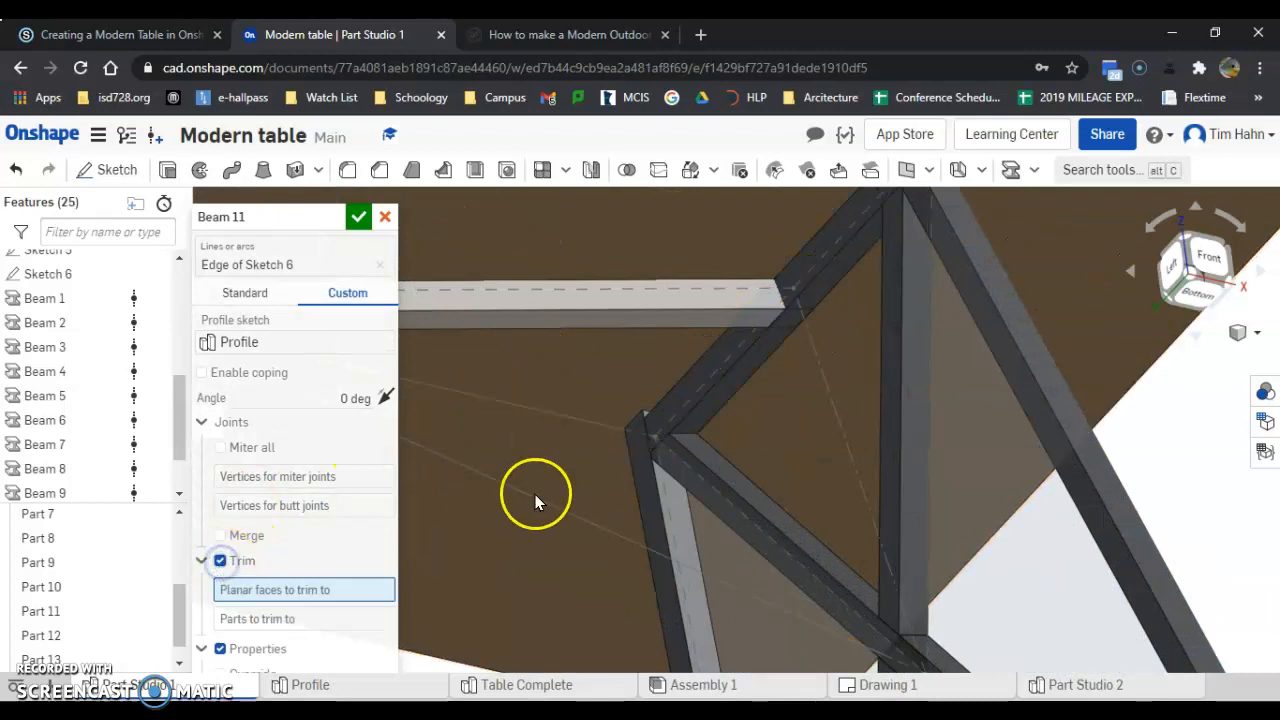
{"action": "left_click", "coordinate": [803, 277]}
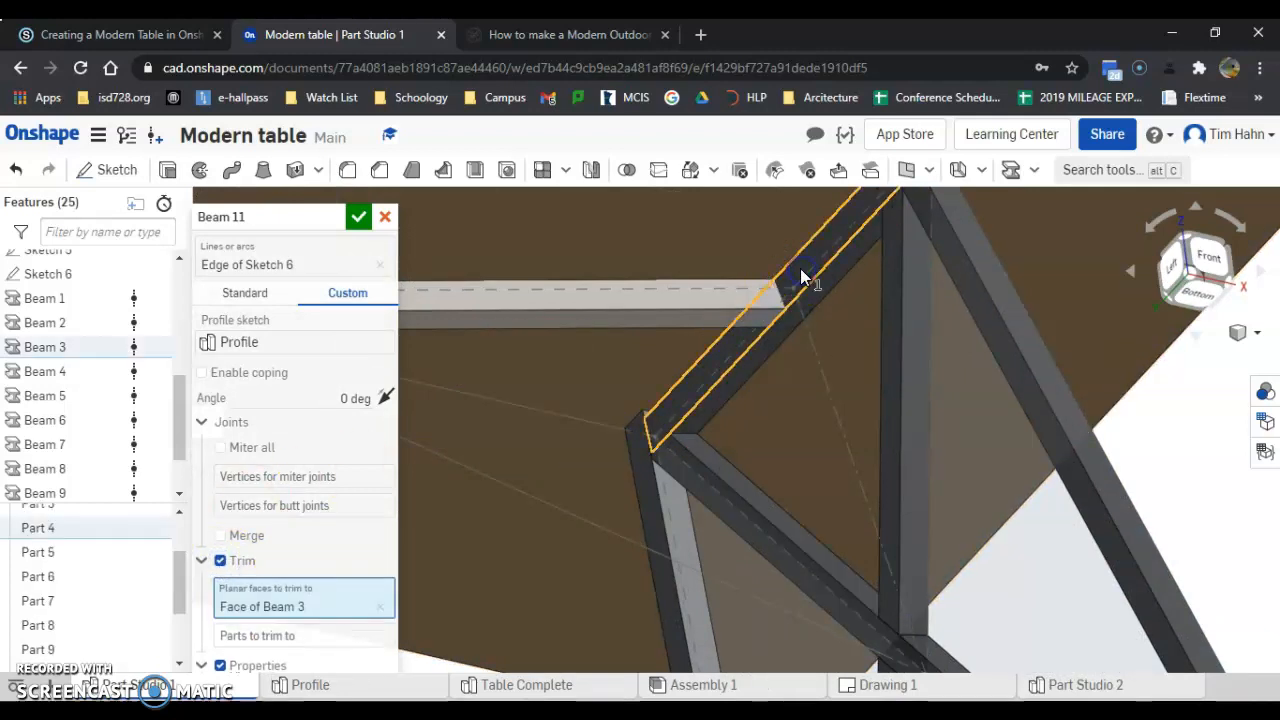
{"action": "key", "text": "f"}
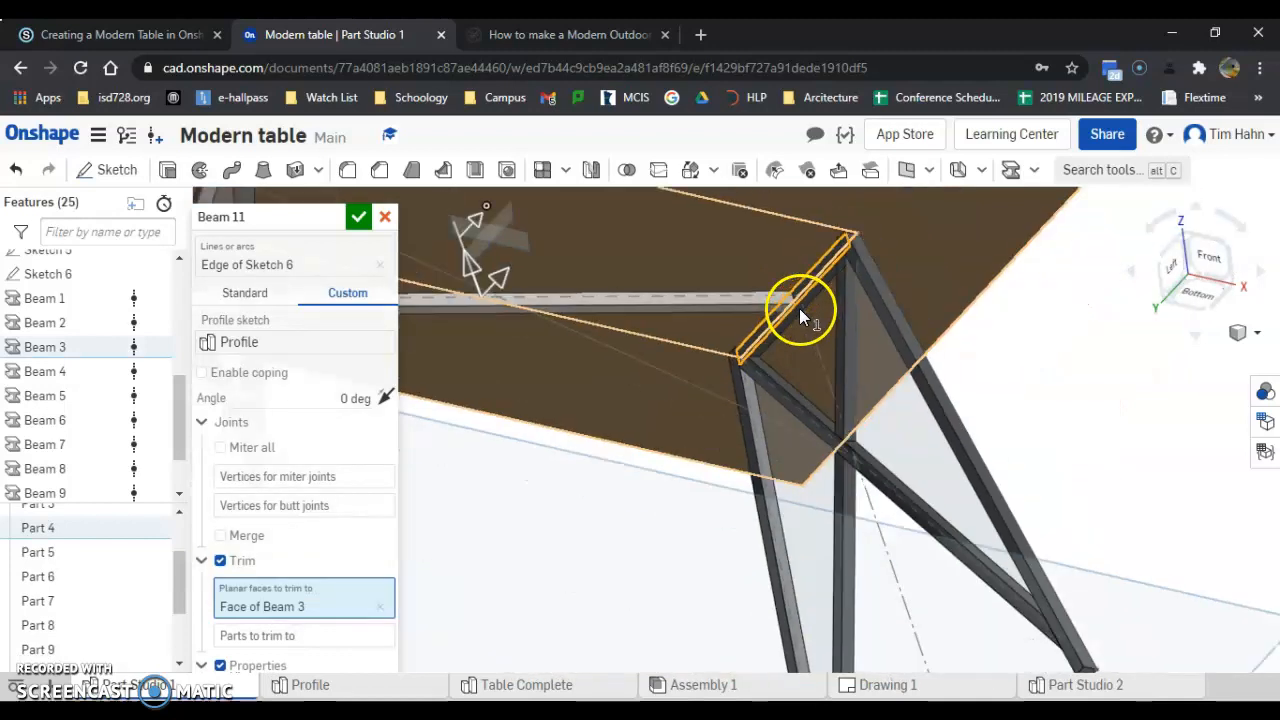
Add the face of the crossed leg beam at the brace's lower end as a trim face and accept the beam
{"action": "scroll", "coordinate": [629, 307], "scroll_direction": "up", "scroll_amount": 10}
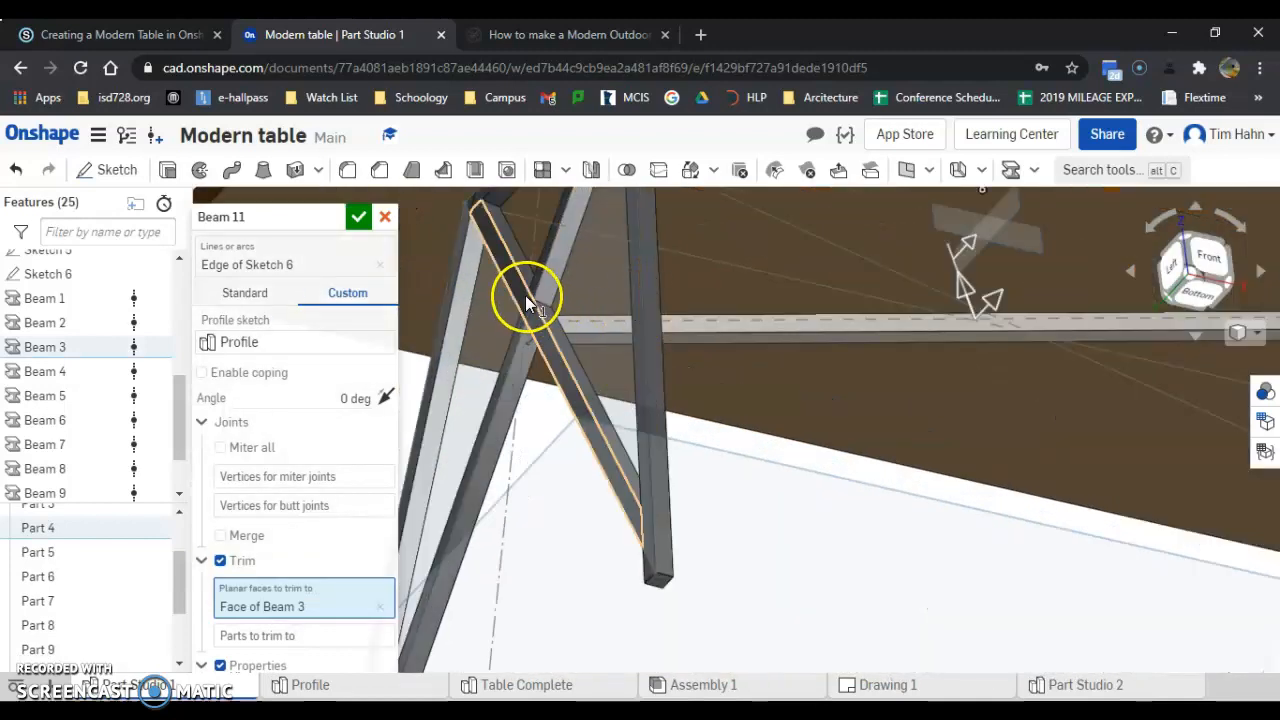
{"action": "scroll", "coordinate": [556, 312], "scroll_direction": "up", "scroll_amount": 5}
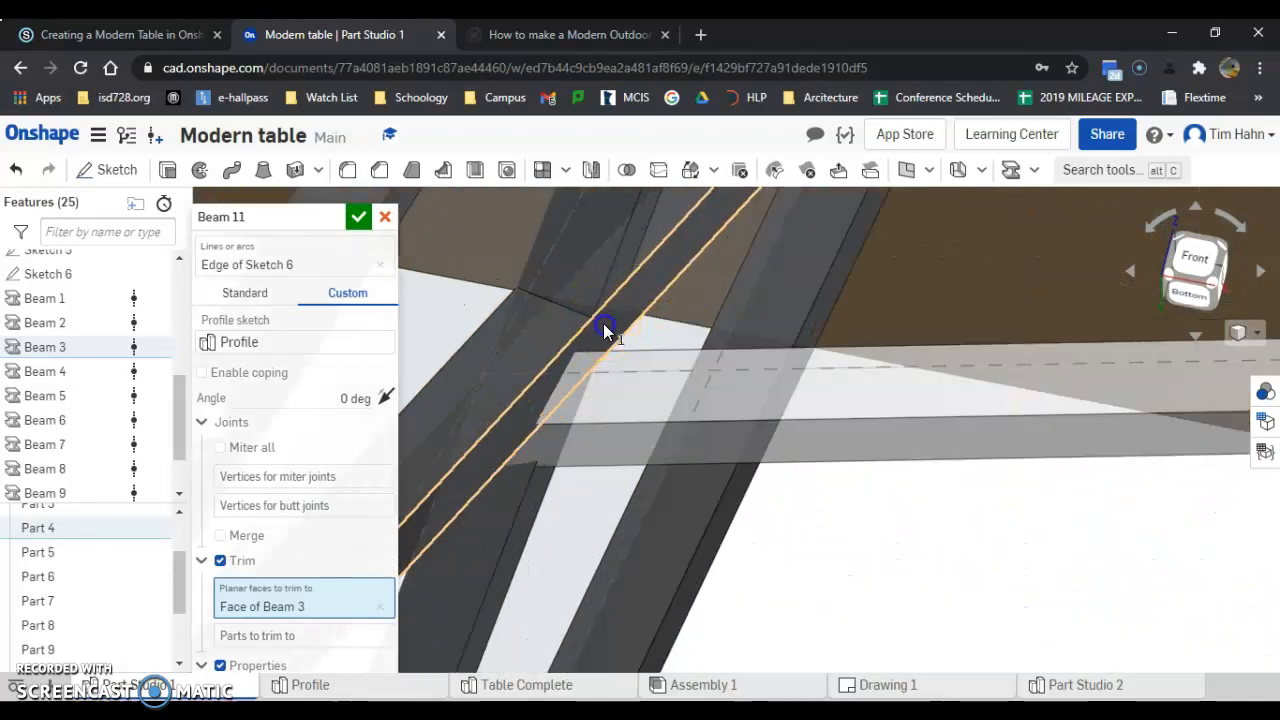
{"action": "left_click", "coordinate": [604, 328]}
{"action": "scroll", "coordinate": [650, 395], "scroll_direction": "down", "scroll_amount": 3}
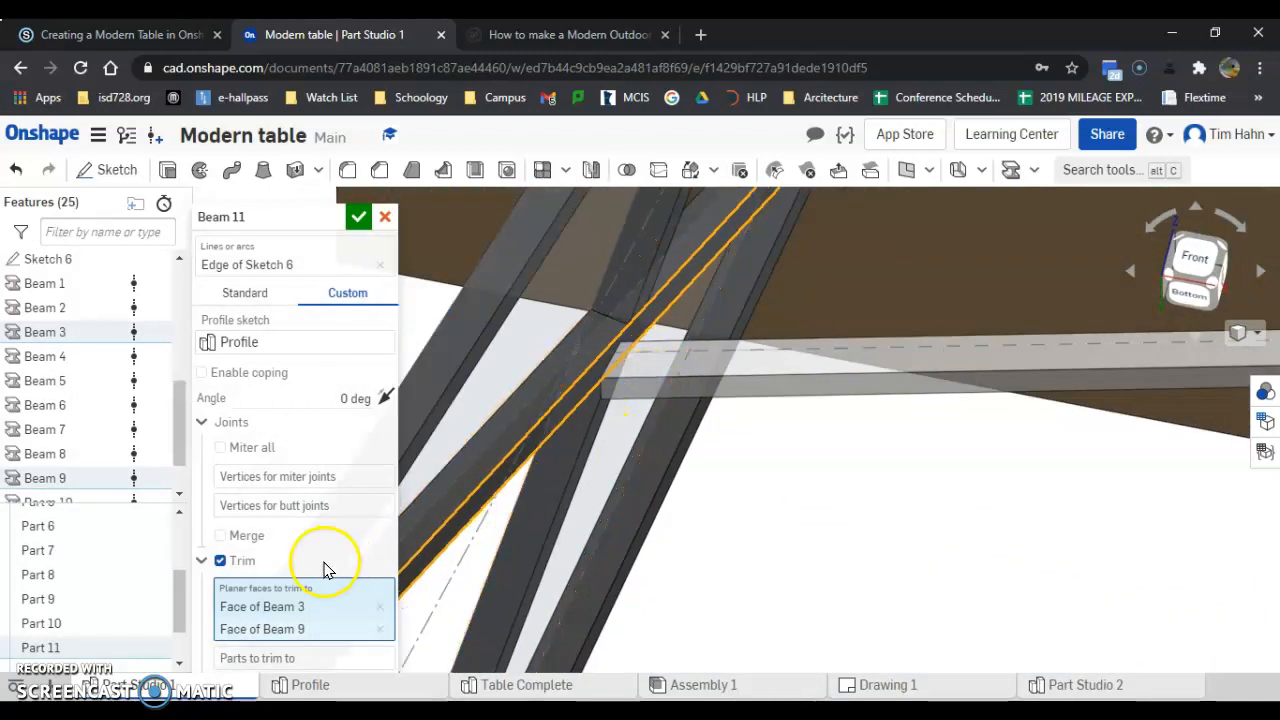
{"action": "left_click", "coordinate": [358, 219]}
Start a second beam along the other diagonal line of Sketch 6, with Sketch 1 of the Profile part studio as custom profile
{"action": "scroll", "coordinate": [531, 503], "scroll_direction": "down", "scroll_amount": 5}
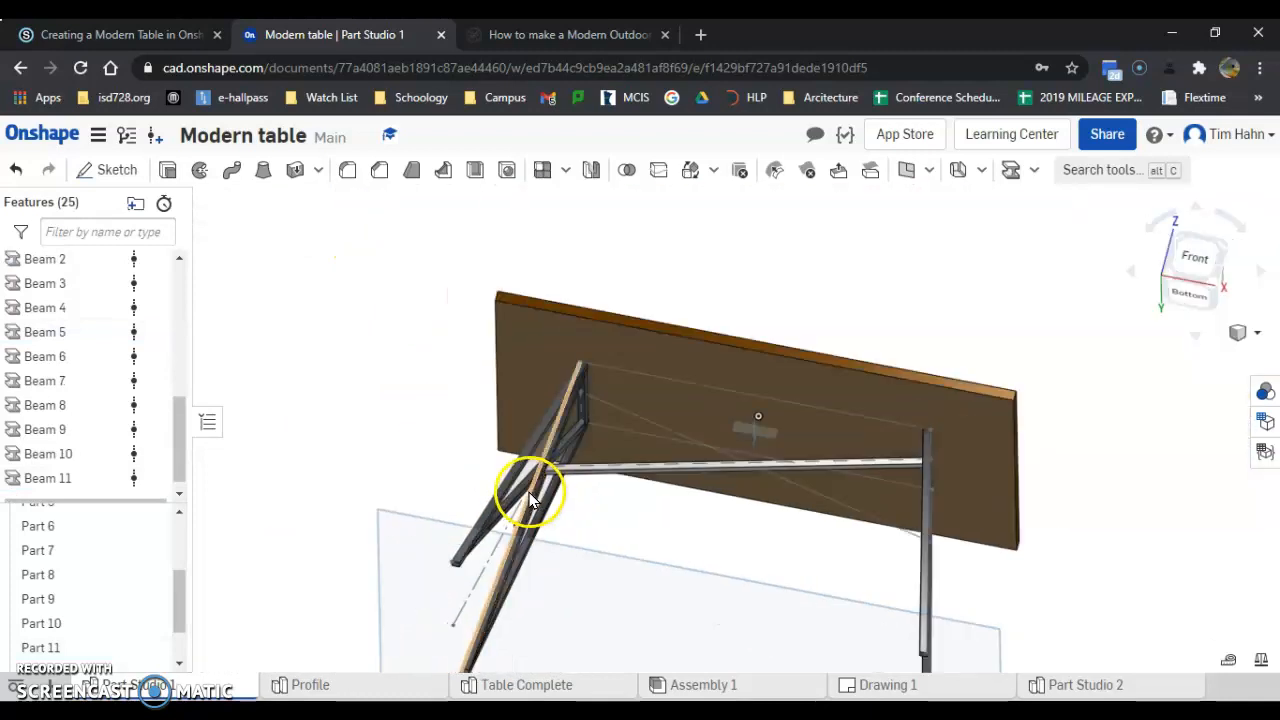
{"action": "mouse_move", "coordinate": [696, 520]}
{"action": "right_mouse_down"}
{"action": "mouse_move", "coordinate": [720, 546]}
{"action": "mouse_move", "coordinate": [680, 518]}
{"action": "right_mouse_up"}
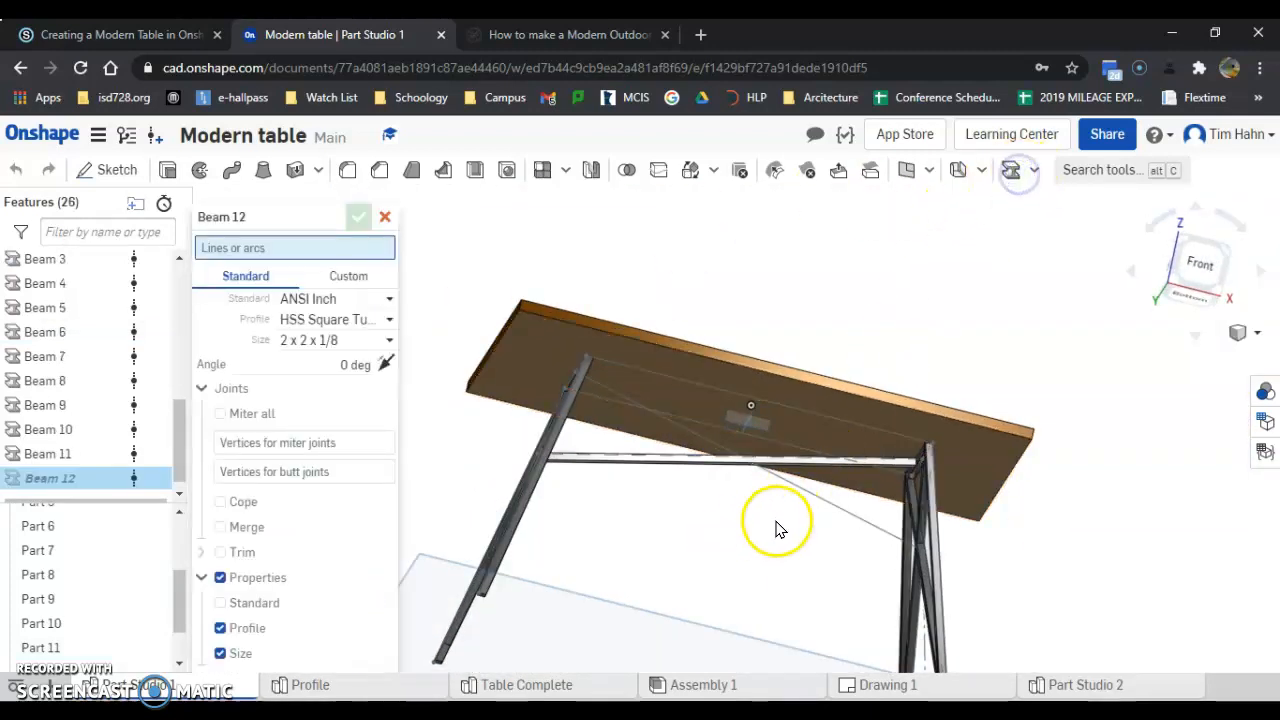
{"action": "scroll", "coordinate": [774, 528], "scroll_direction": "up", "scroll_amount": 5}
{"action": "left_click", "coordinate": [851, 447]}
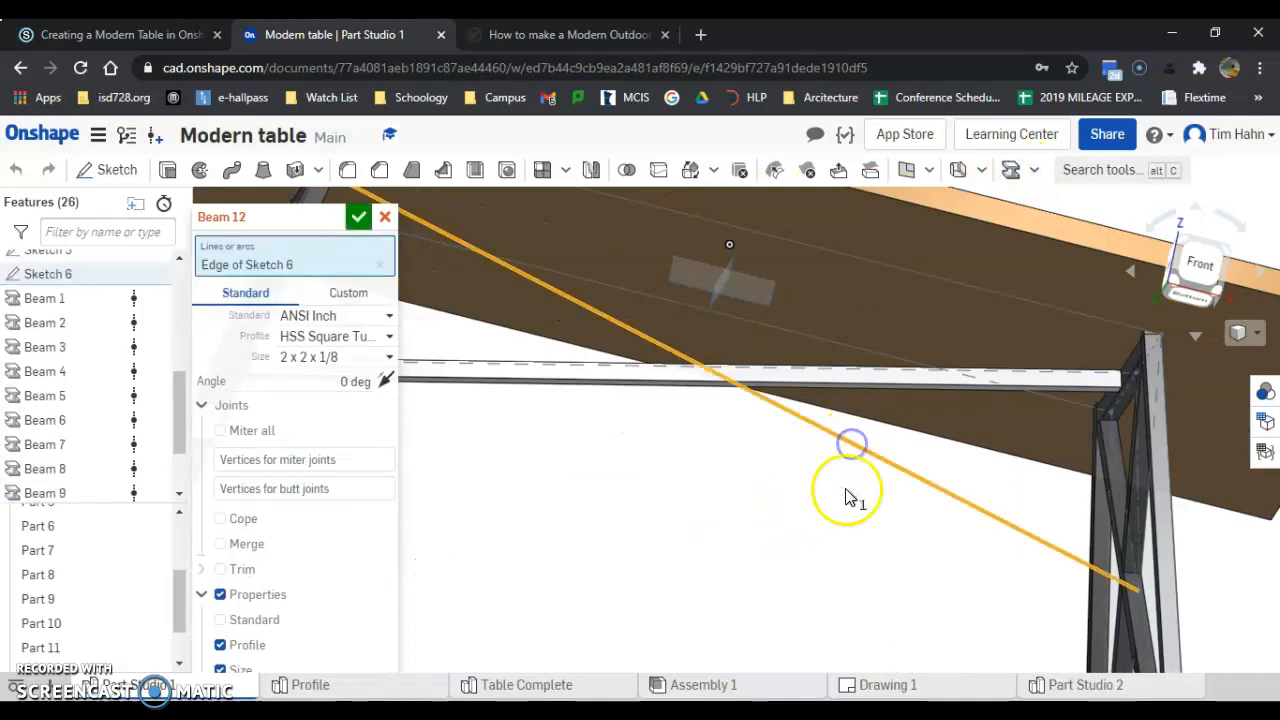
{"action": "right_click_drag", "start_coordinate": [757, 534], "coordinate": [651, 383]}
{"action": "left_click", "coordinate": [355, 296]}
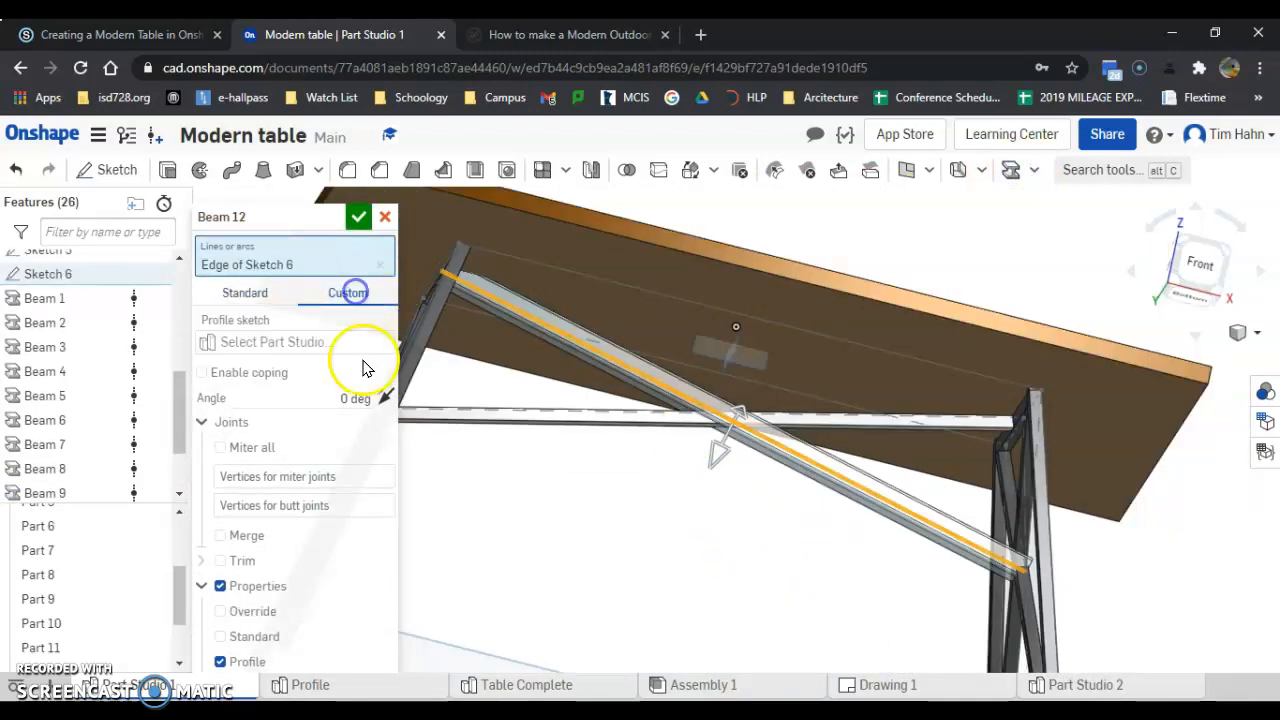
{"action": "left_click", "coordinate": [346, 342]}
{"action": "left_click", "coordinate": [403, 399]}
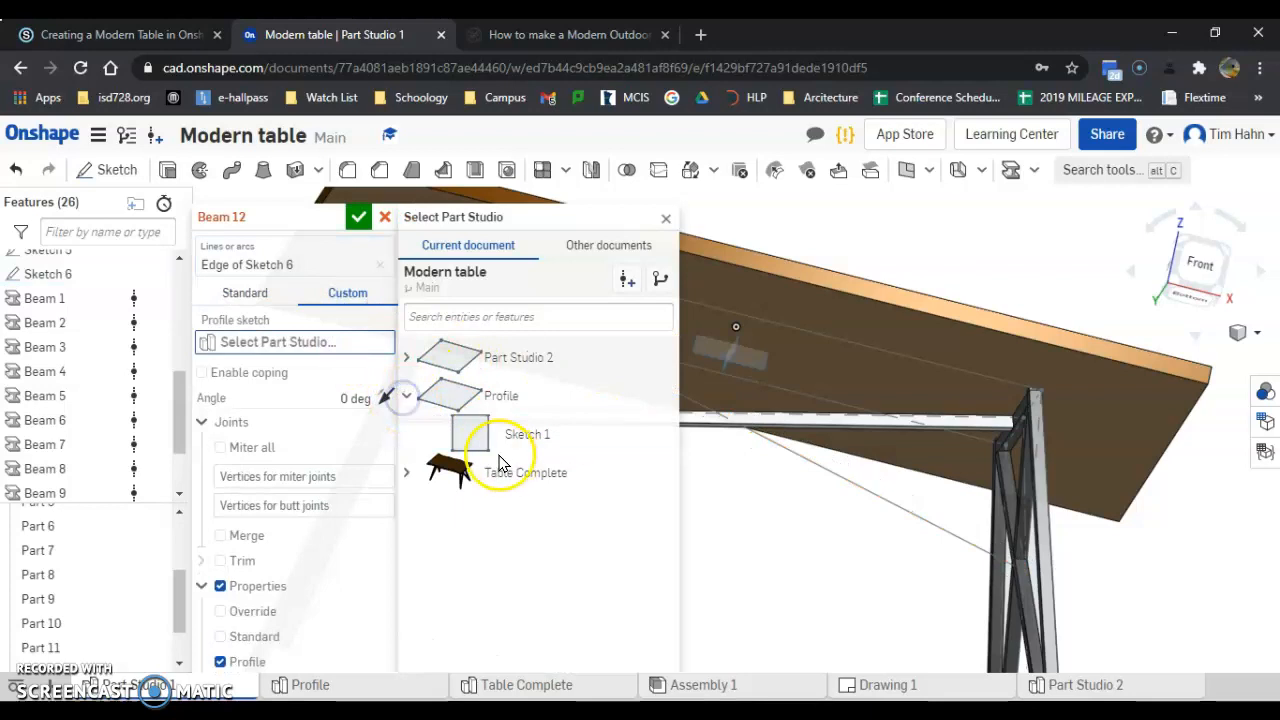
{"action": "left_click", "coordinate": [500, 436]}
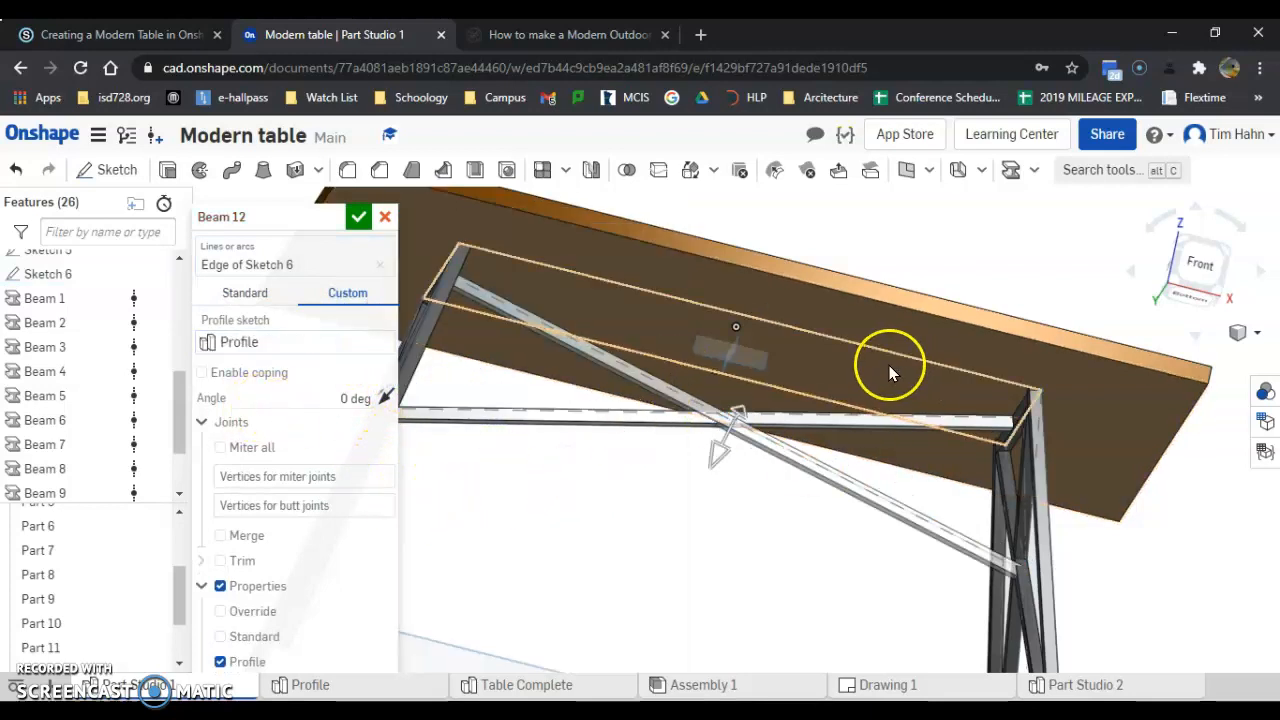
Shift the second brace's profile with its alignment arrow and check its position between the leg frames
{"action": "right_click_drag", "start_coordinate": [775, 500], "coordinate": [798, 442]}
{"action": "left_click", "coordinate": [721, 452]}
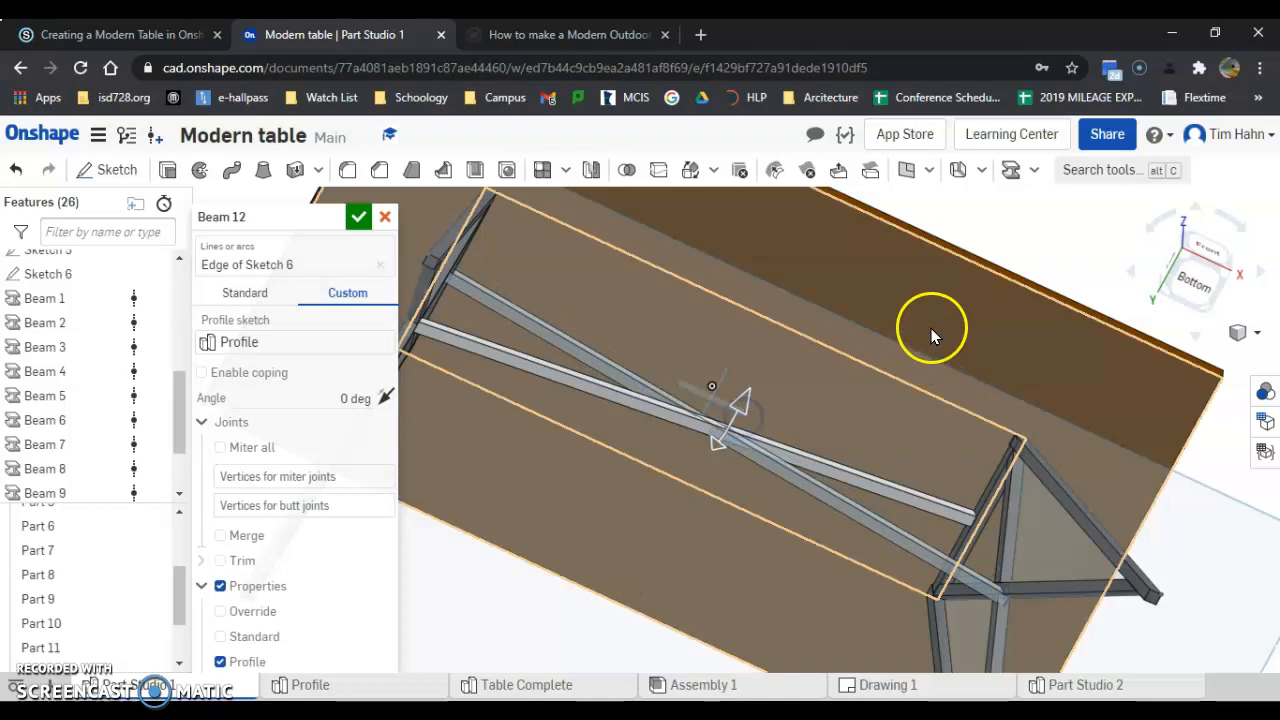
{"action": "scroll", "coordinate": [687, 465], "scroll_direction": "down", "scroll_amount": 5}
{"action": "right_click_drag", "start_coordinate": [687, 465], "coordinate": [720, 486]}
{"action": "scroll", "coordinate": [620, 330], "scroll_direction": "up", "scroll_amount": 8}
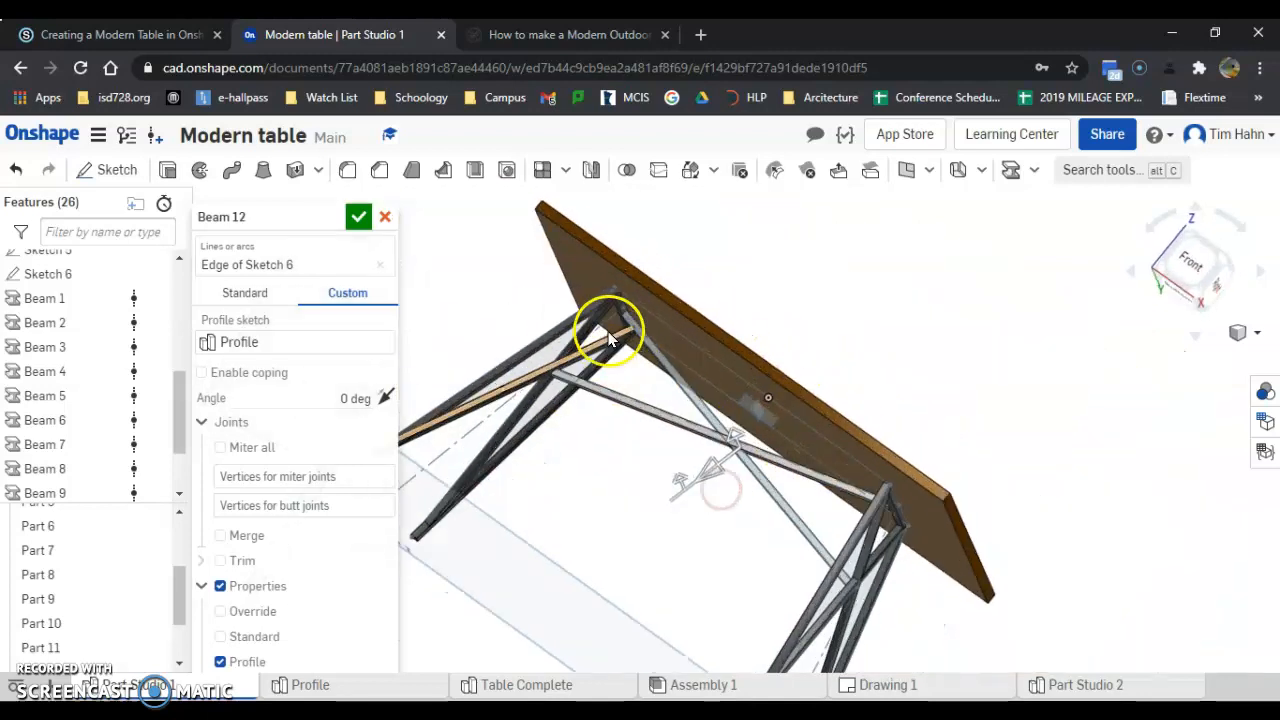
Enable trimming for the second brace and trim its upper end to the inner face of the leg frame's top crossbar
{"action": "middle_click_drag", "start_coordinate": [643, 321], "coordinate": [633, 221]}
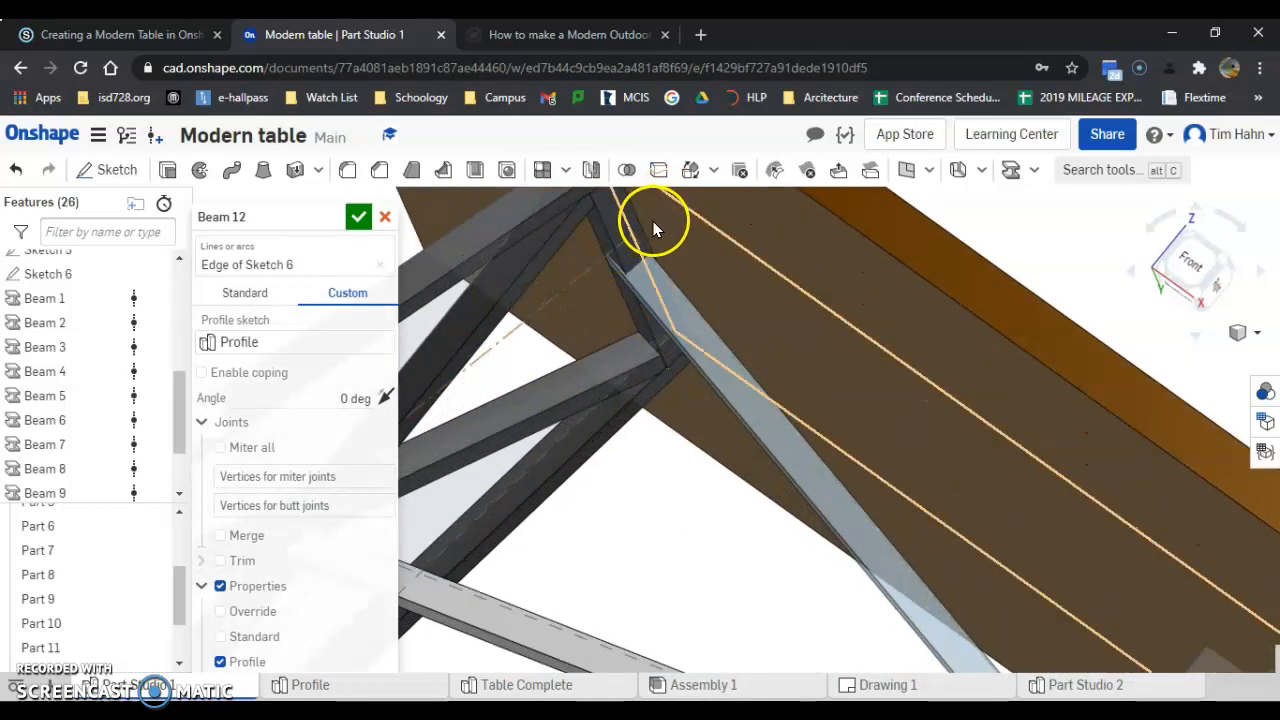
{"action": "scroll", "coordinate": [697, 312], "scroll_direction": "up", "scroll_amount": 2}
{"action": "scroll", "coordinate": [697, 312], "scroll_direction": "down", "scroll_amount": 3}
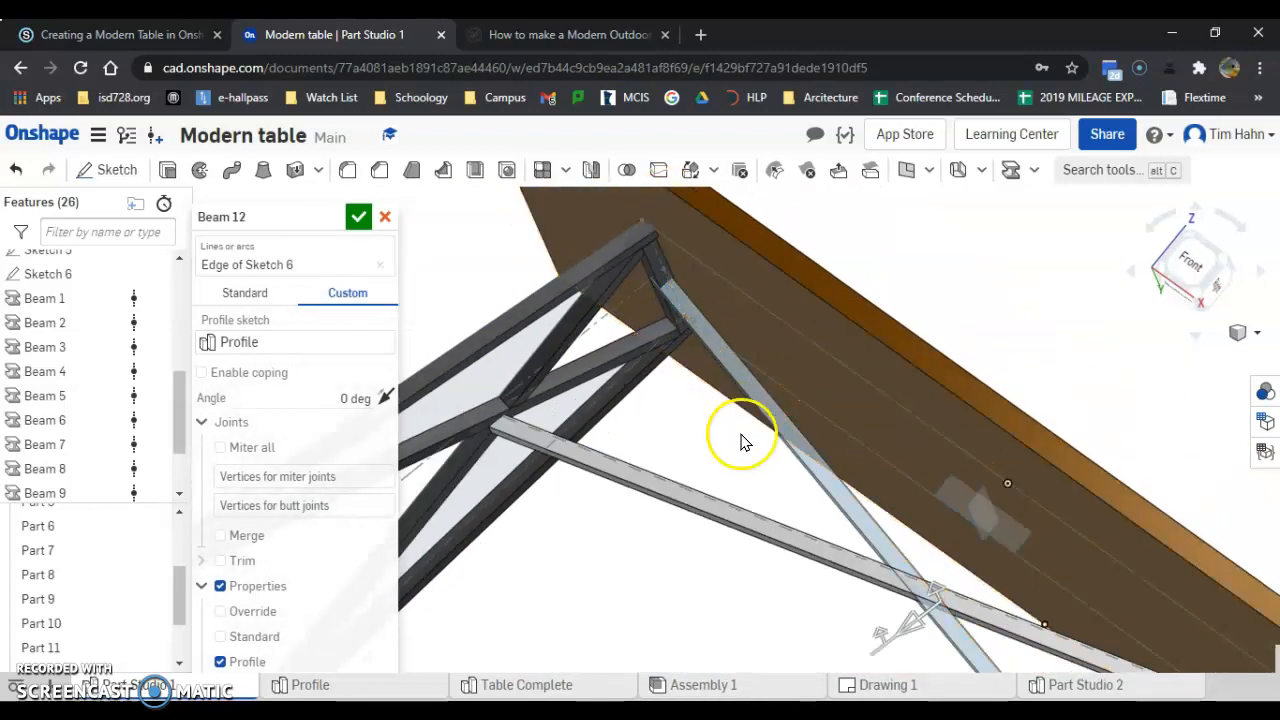
{"action": "left_click", "coordinate": [220, 560]}
{"action": "scroll", "coordinate": [675, 266], "scroll_direction": "up", "scroll_amount": 5}
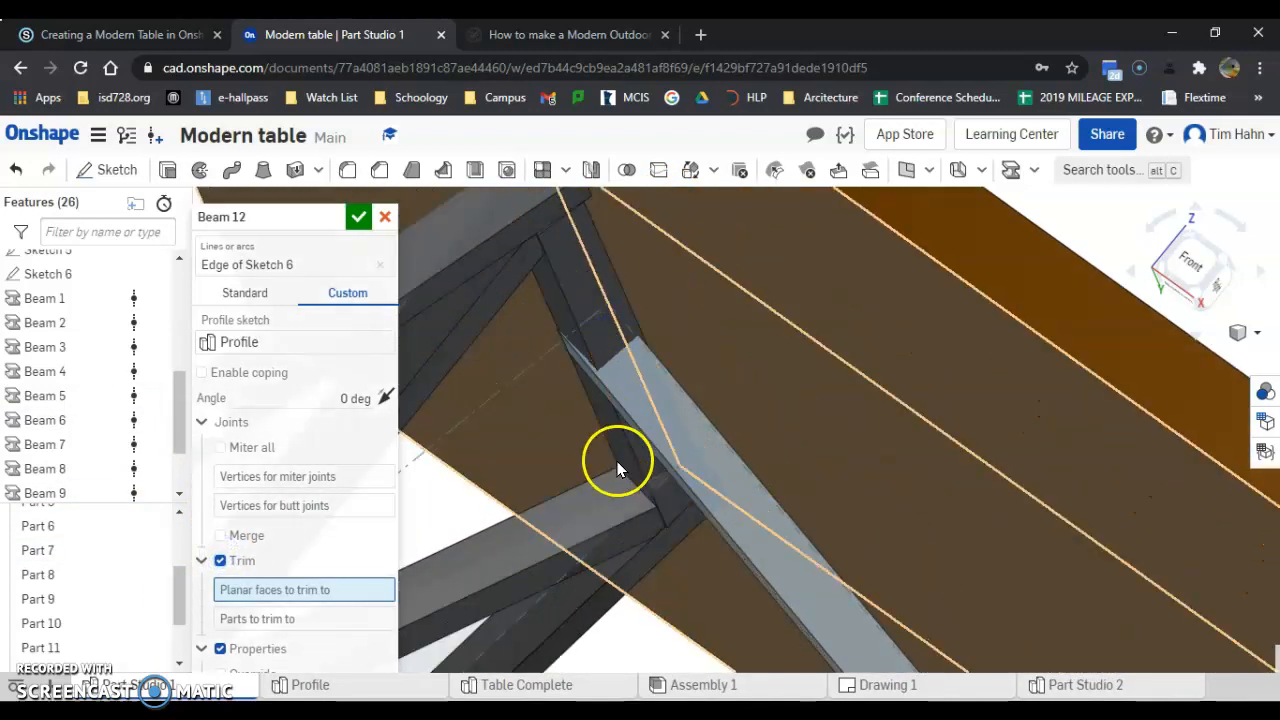
{"action": "left_click", "coordinate": [584, 337]}
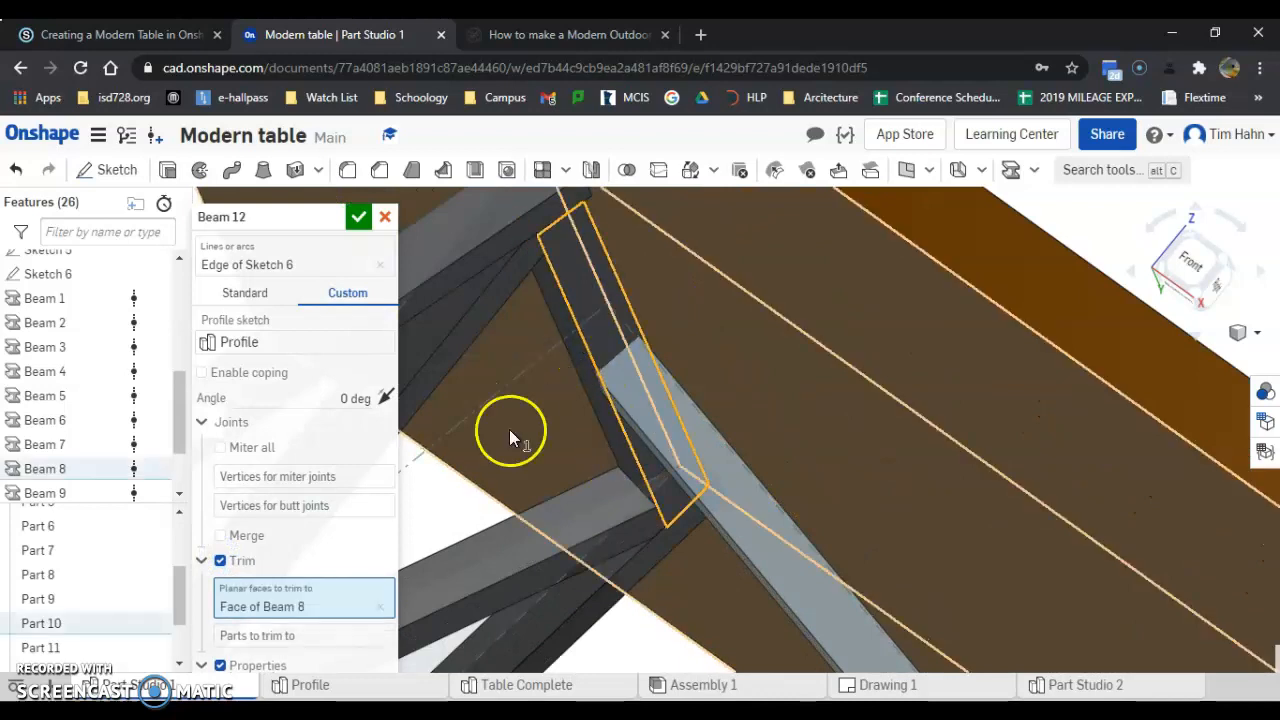
Add the crossed leg beam's face at the second brace's lower end as a trim face and accept the beam
{"action": "scroll", "coordinate": [512, 425], "scroll_direction": "down", "scroll_amount": 10}
{"action": "right_click_drag", "start_coordinate": [681, 547], "coordinate": [613, 553]}
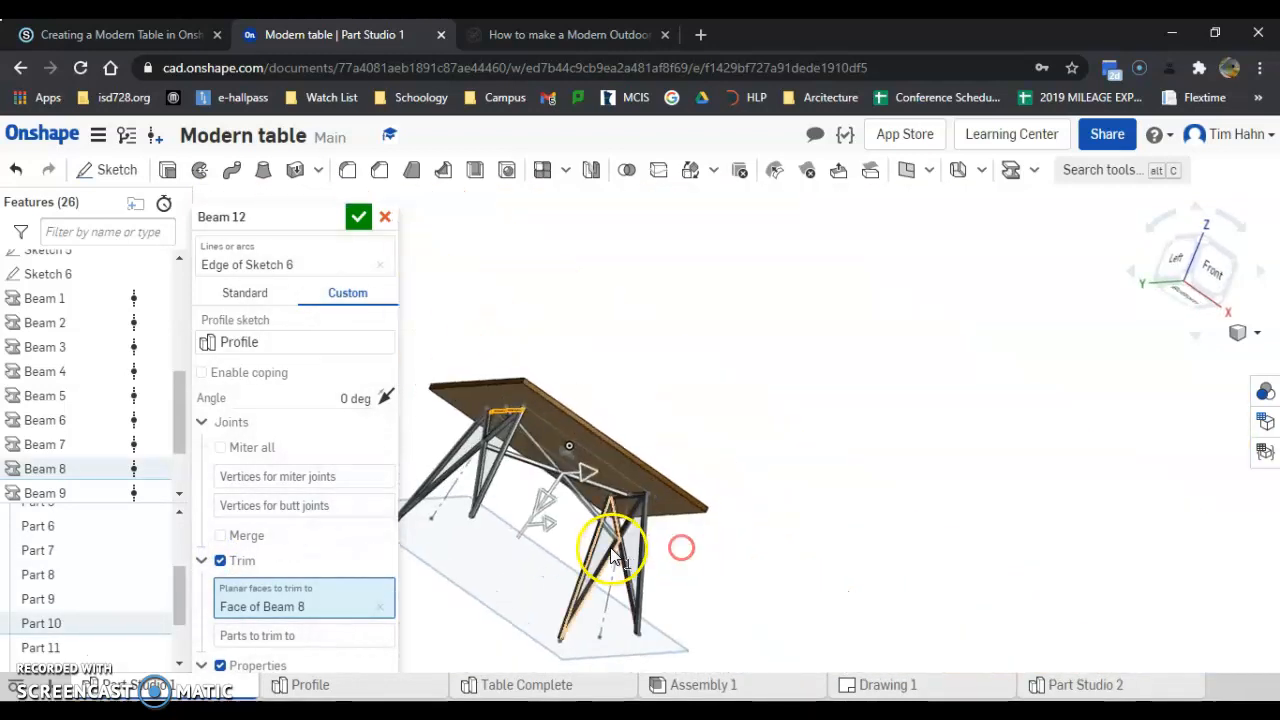
{"action": "scroll", "coordinate": [620, 548], "scroll_direction": "up", "scroll_amount": 10}
{"action": "left_click", "coordinate": [673, 467]}
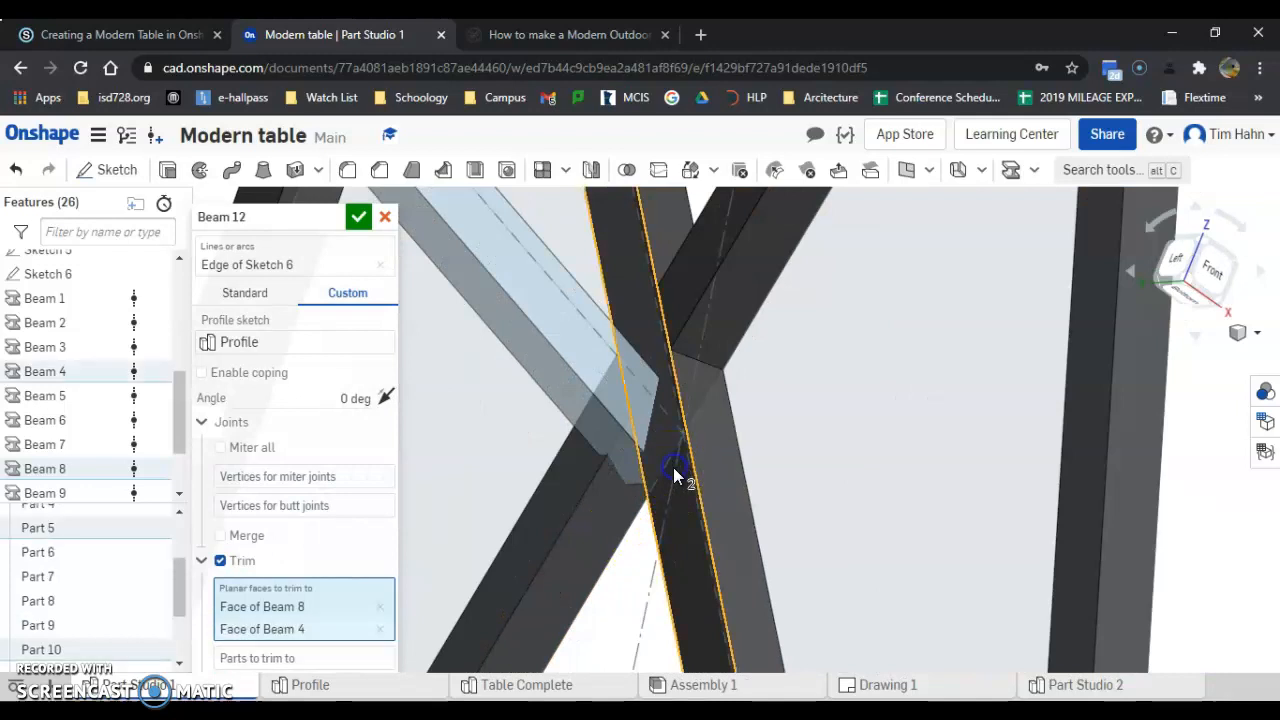
{"action": "scroll", "coordinate": [672, 468], "scroll_direction": "down", "scroll_amount": 10}
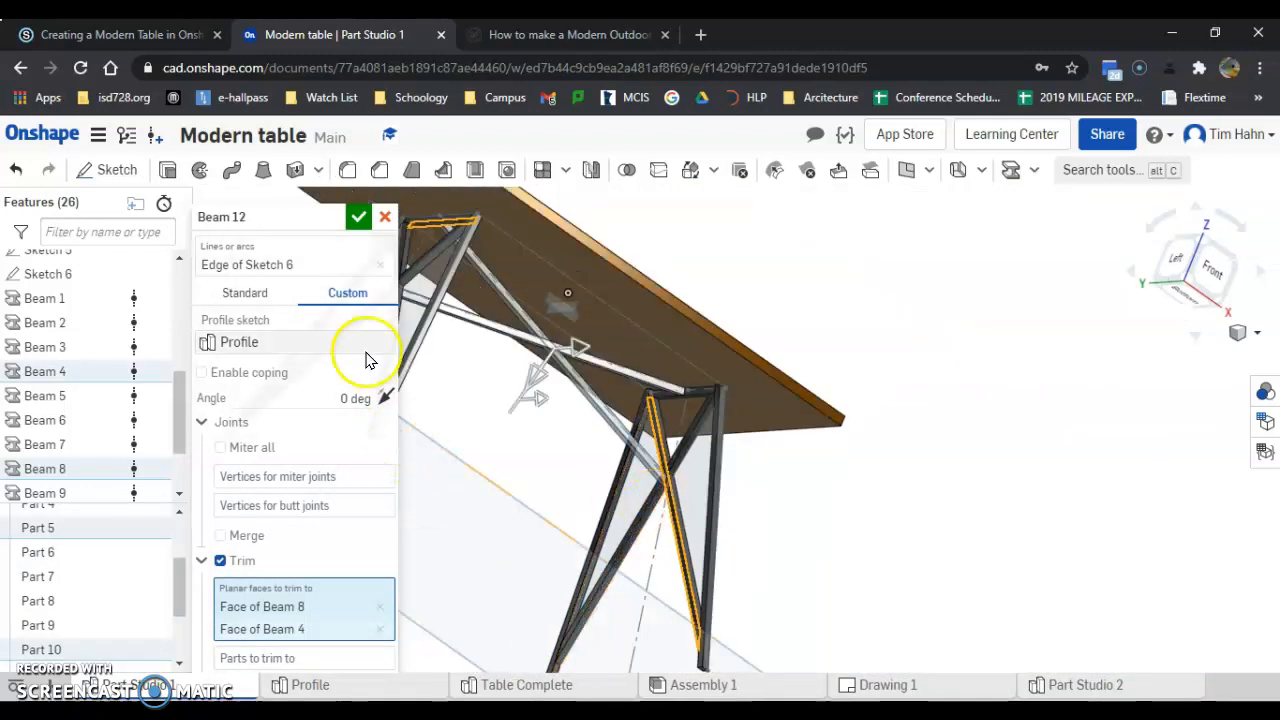
{"action": "left_click", "coordinate": [355, 218]}
{"action": "scroll", "coordinate": [486, 300], "scroll_direction": "down", "scroll_amount": 5}
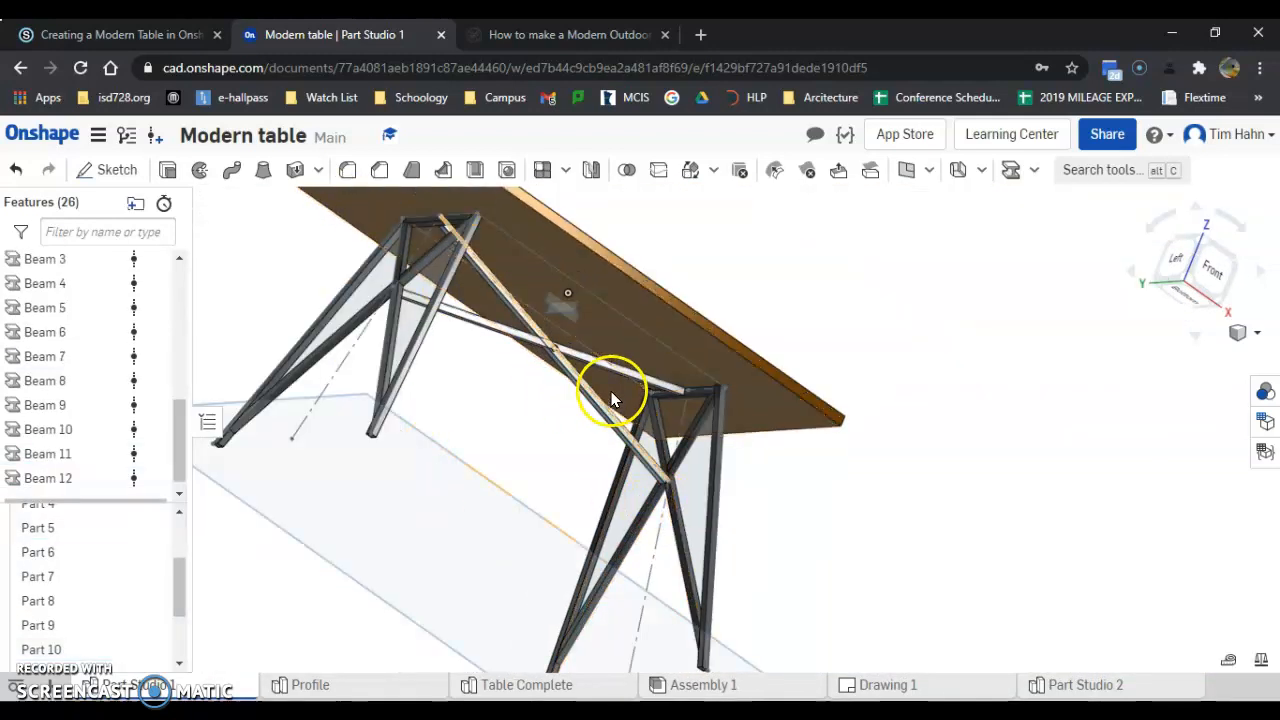
Reopen the second brace, Beam 12, for editing and add one side face of the first brace, Beam 11, as a trim face
{"action": "scroll", "coordinate": [608, 391], "scroll_direction": "up", "scroll_amount": 6}
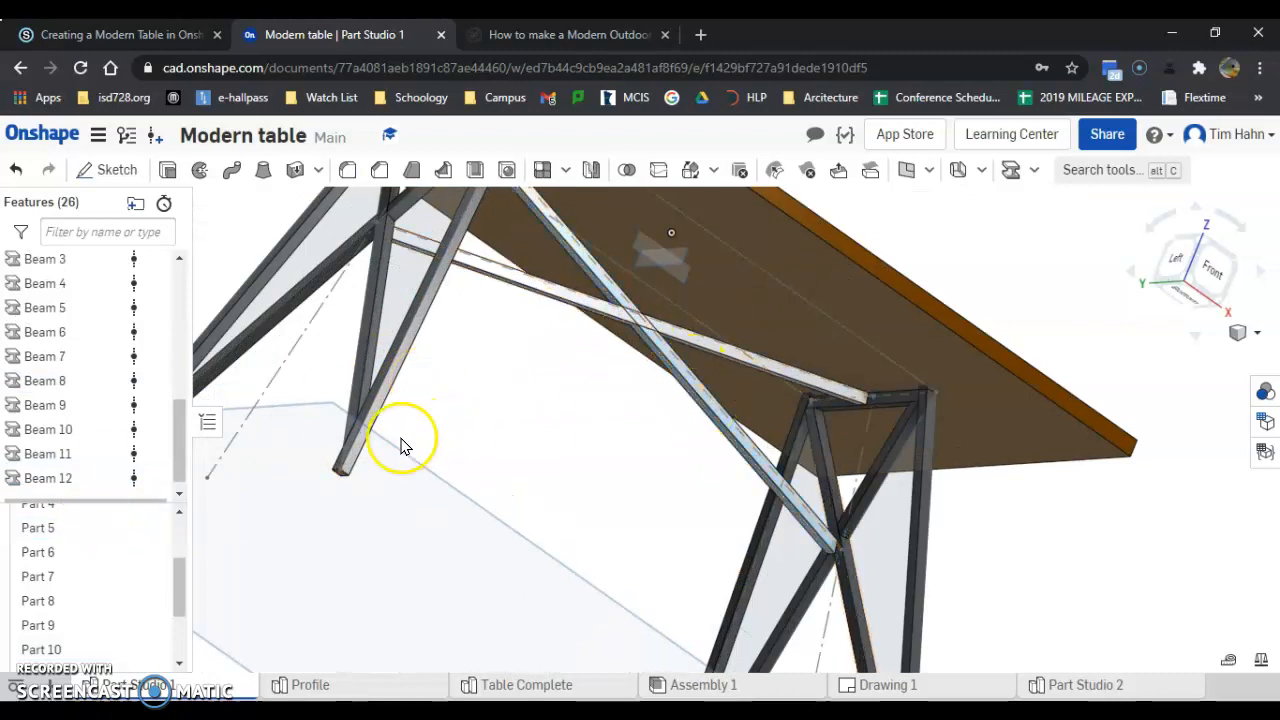
{"action": "double_click", "coordinate": [50, 480]}
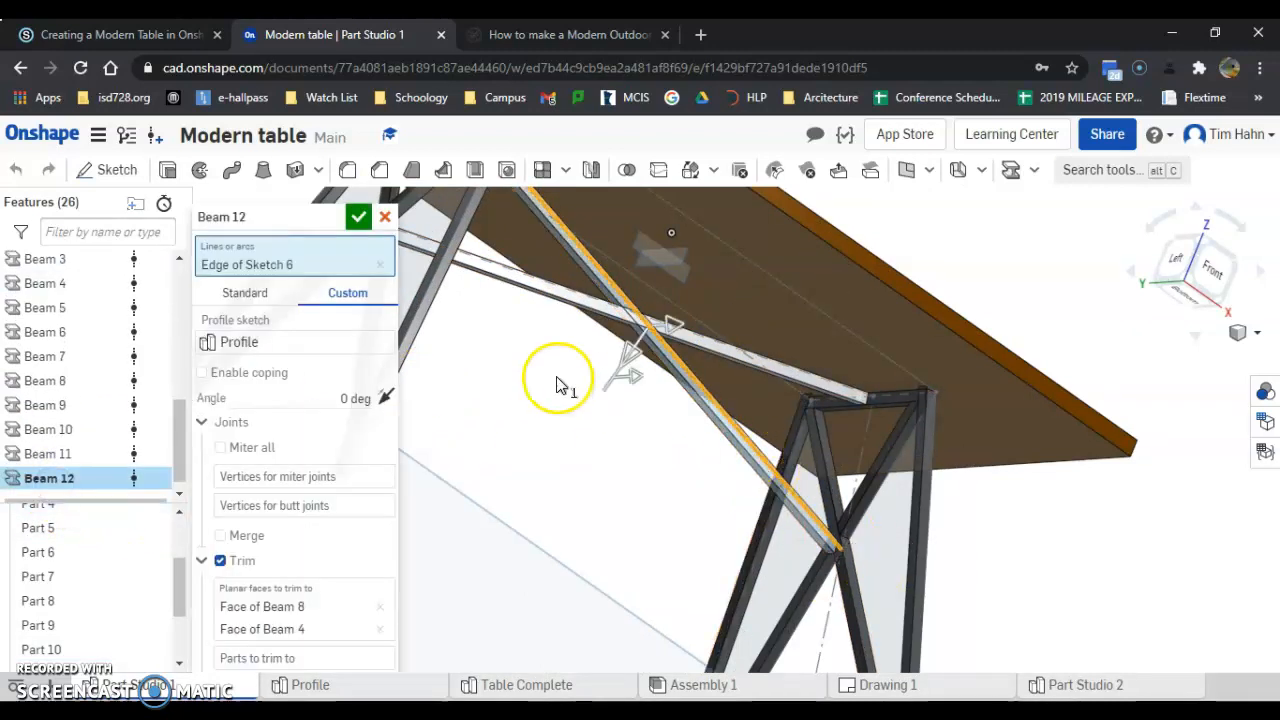
{"action": "scroll", "coordinate": [665, 415], "scroll_direction": "up", "scroll_amount": 5}
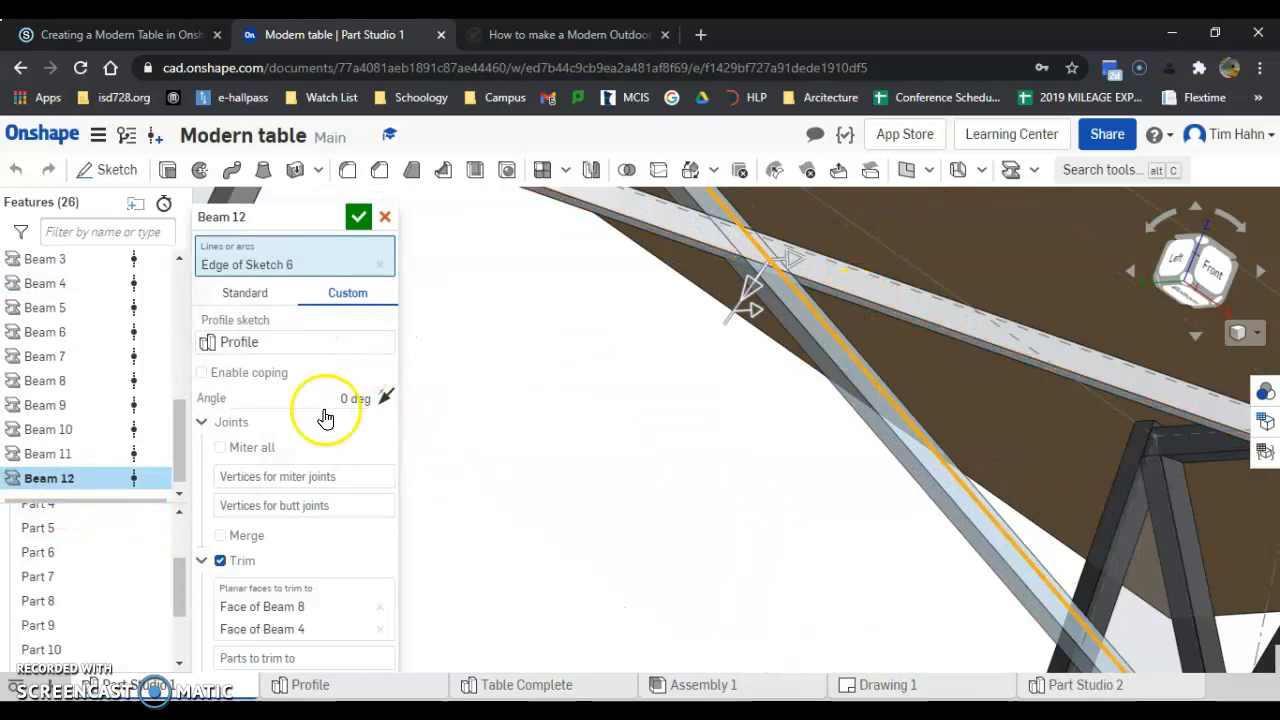
{"action": "left_click", "coordinate": [336, 623]}
{"action": "scroll", "coordinate": [671, 580], "scroll_direction": "down", "scroll_amount": 3}
{"action": "scroll", "coordinate": [737, 386], "scroll_direction": "up", "scroll_amount": 5}
{"action": "right_click_drag", "start_coordinate": [756, 412], "coordinate": [727, 441]}
{"action": "scroll", "coordinate": [725, 429], "scroll_direction": "up", "scroll_amount": 3}
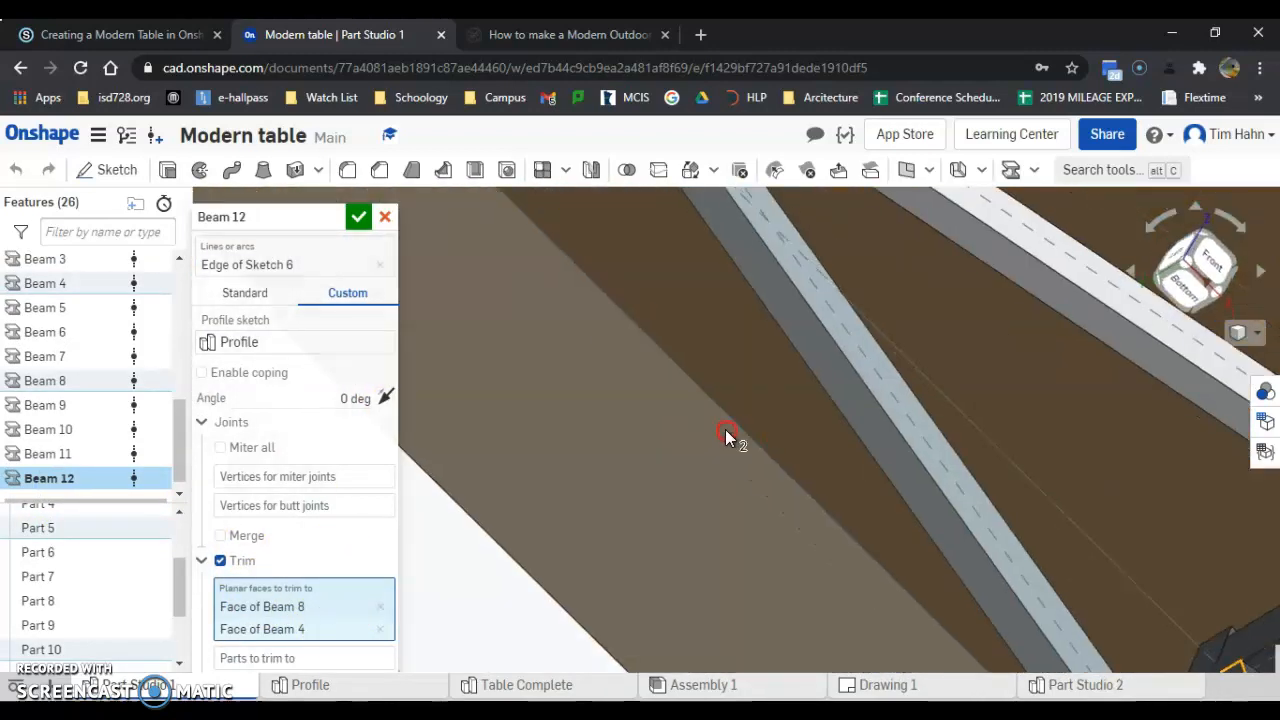
{"action": "left_click", "coordinate": [966, 222]}
{"action": "scroll", "coordinate": [827, 472], "scroll_direction": "down", "scroll_amount": 3}
{"action": "right_click_drag", "start_coordinate": [827, 472], "coordinate": [613, 395]}
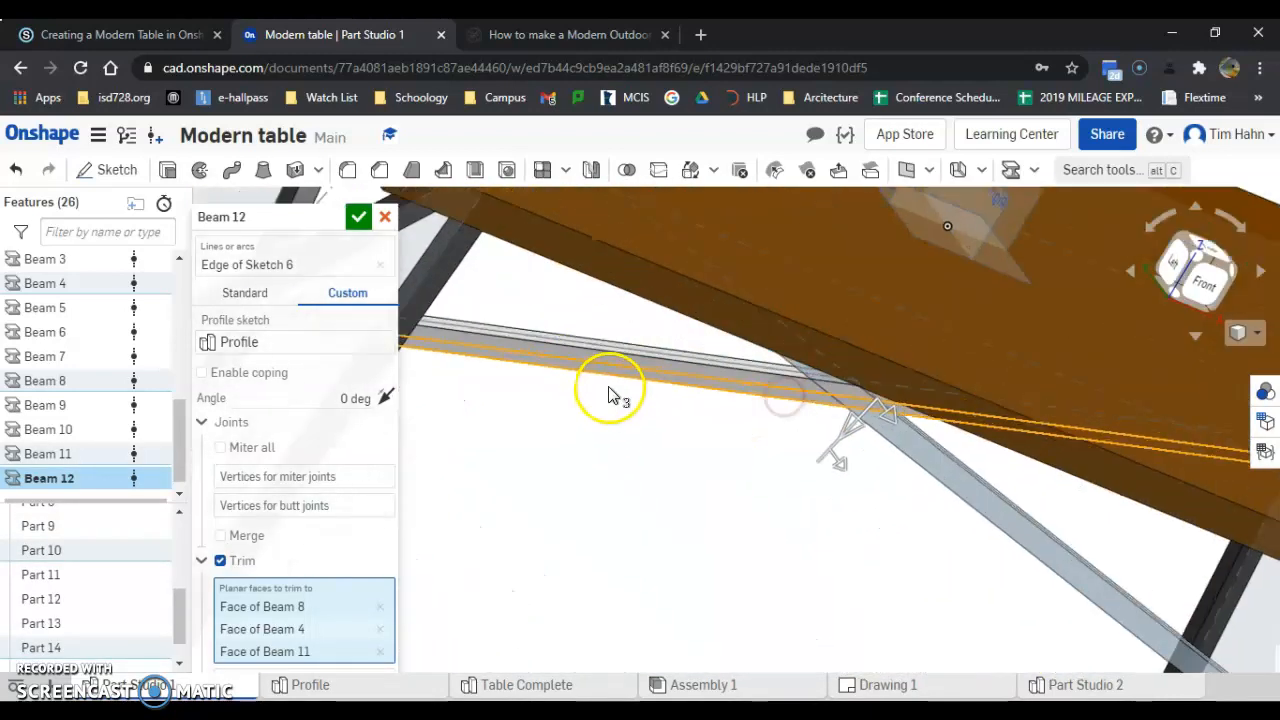
Add the opposite side face of Beam 11 as a trim face, accept the brace and inspect the crossing
{"action": "left_click", "coordinate": [689, 357]}
{"action": "scroll", "coordinate": [828, 493], "scroll_direction": "down", "scroll_amount": 2}
{"action": "right_click_drag", "start_coordinate": [828, 493], "coordinate": [858, 462]}
{"action": "scroll", "coordinate": [867, 470], "scroll_direction": "up", "scroll_amount": 2}
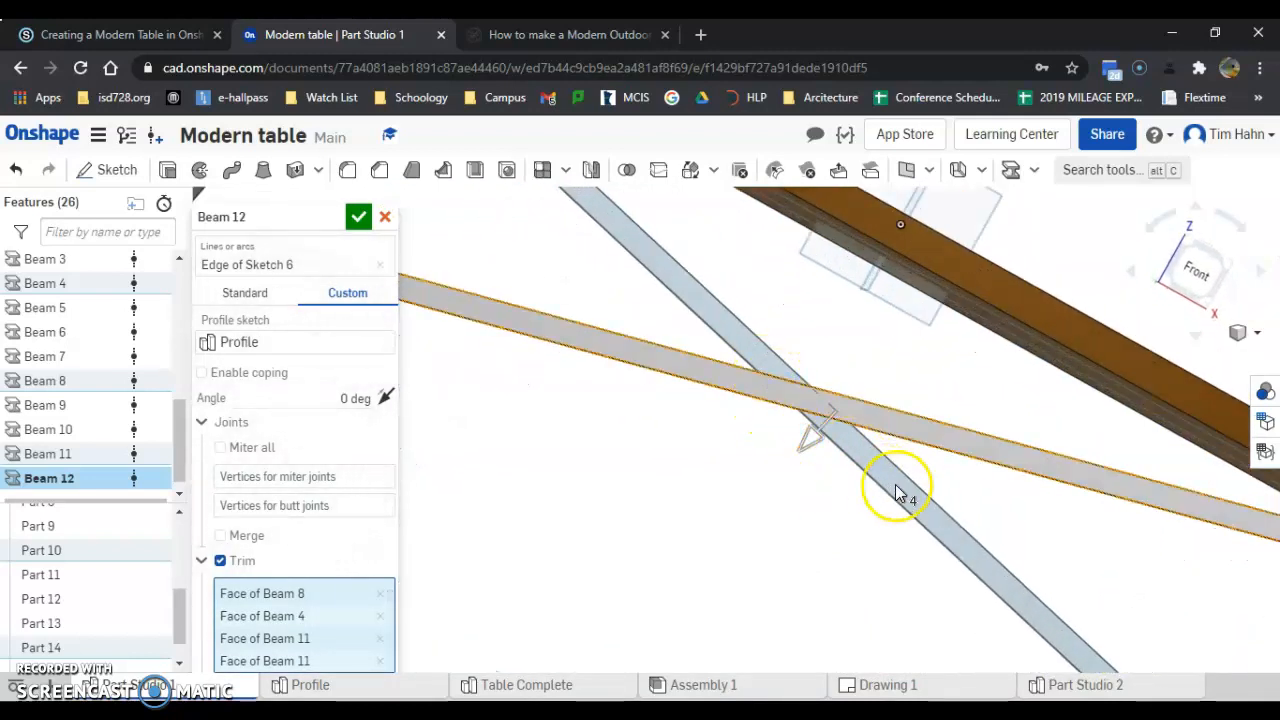
{"action": "left_click", "coordinate": [360, 217]}
{"action": "right_click_drag", "start_coordinate": [506, 437], "coordinate": [645, 460]}
{"action": "right_click_drag", "start_coordinate": [437, 529], "coordinate": [689, 408]}
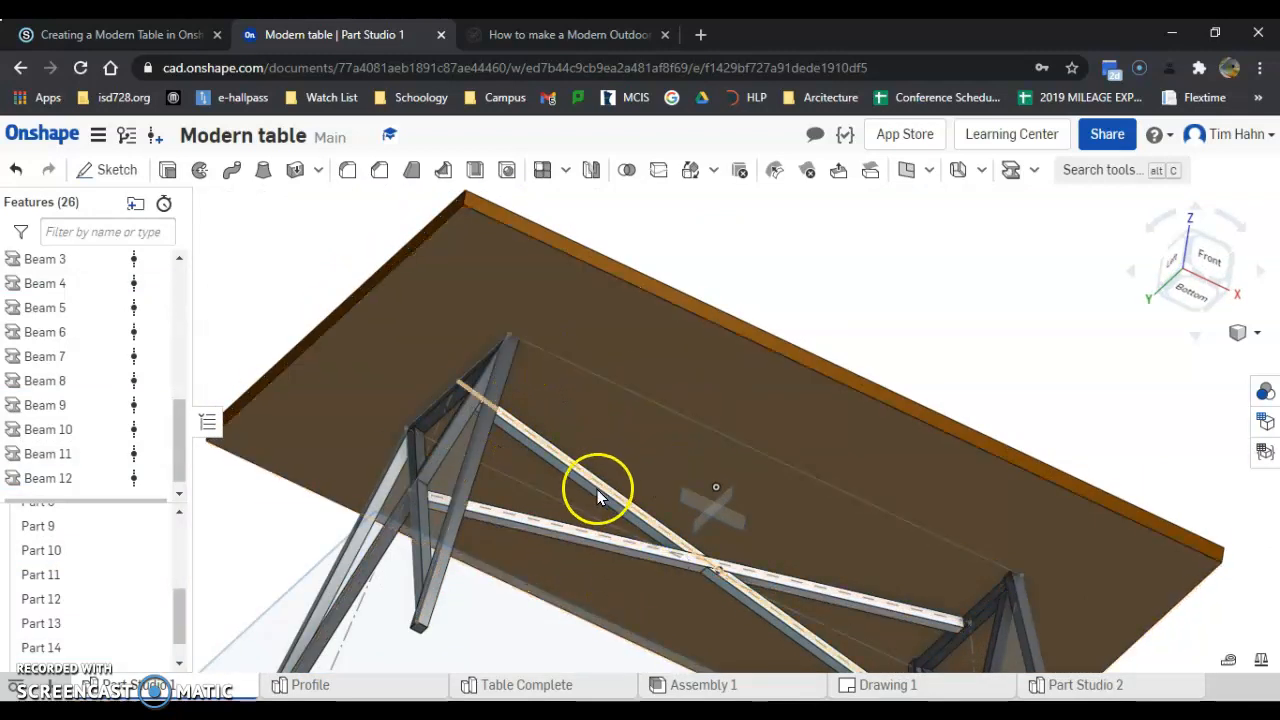
{"action": "scroll", "coordinate": [600, 491], "scroll_direction": "down", "scroll_amount": 3}
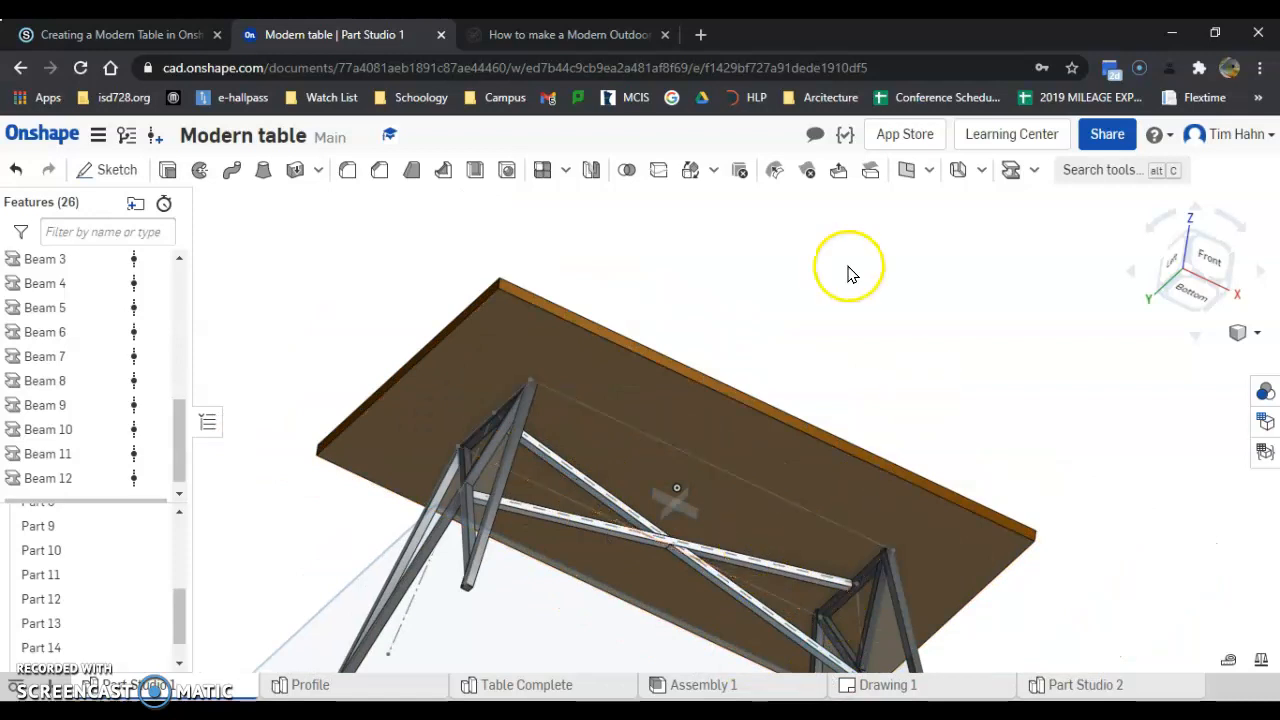
Start a new beam along the front long line of Sketch 3, with Sketch 1 of the Profile part studio as custom profile
{"action": "left_click", "coordinate": [1012, 171]}
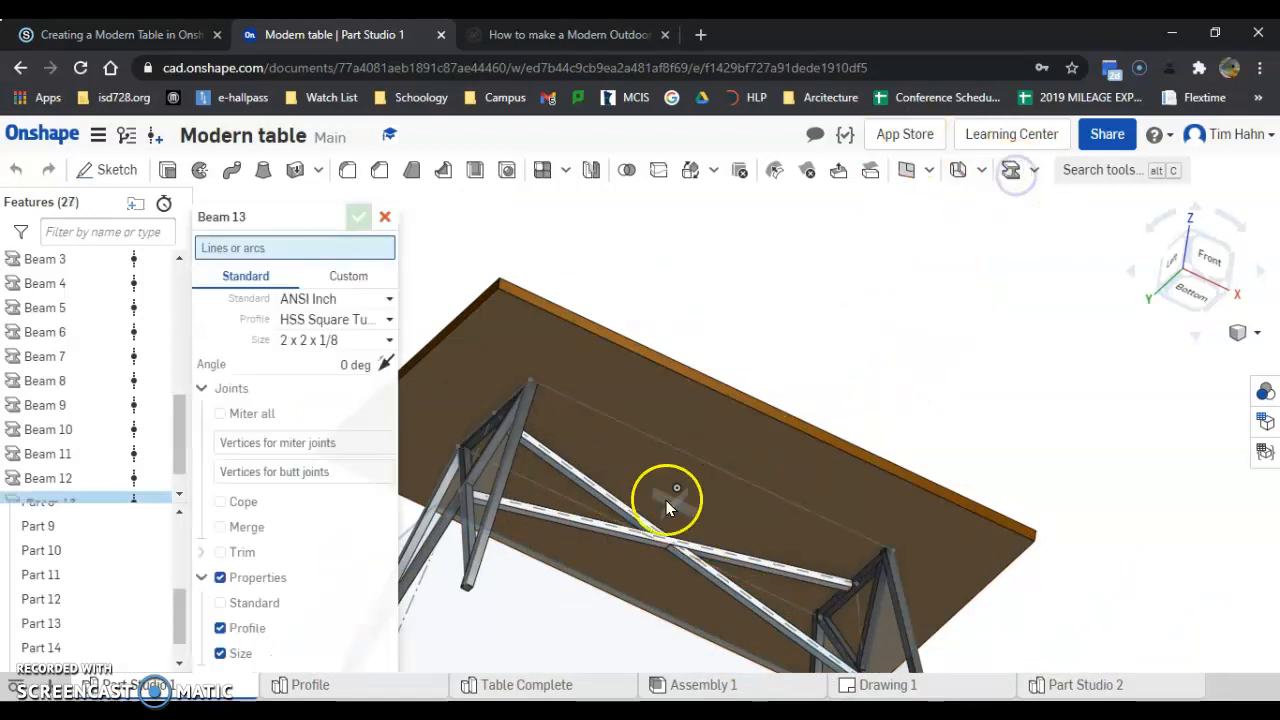
{"action": "scroll", "coordinate": [471, 398], "scroll_direction": "up", "scroll_amount": 3}
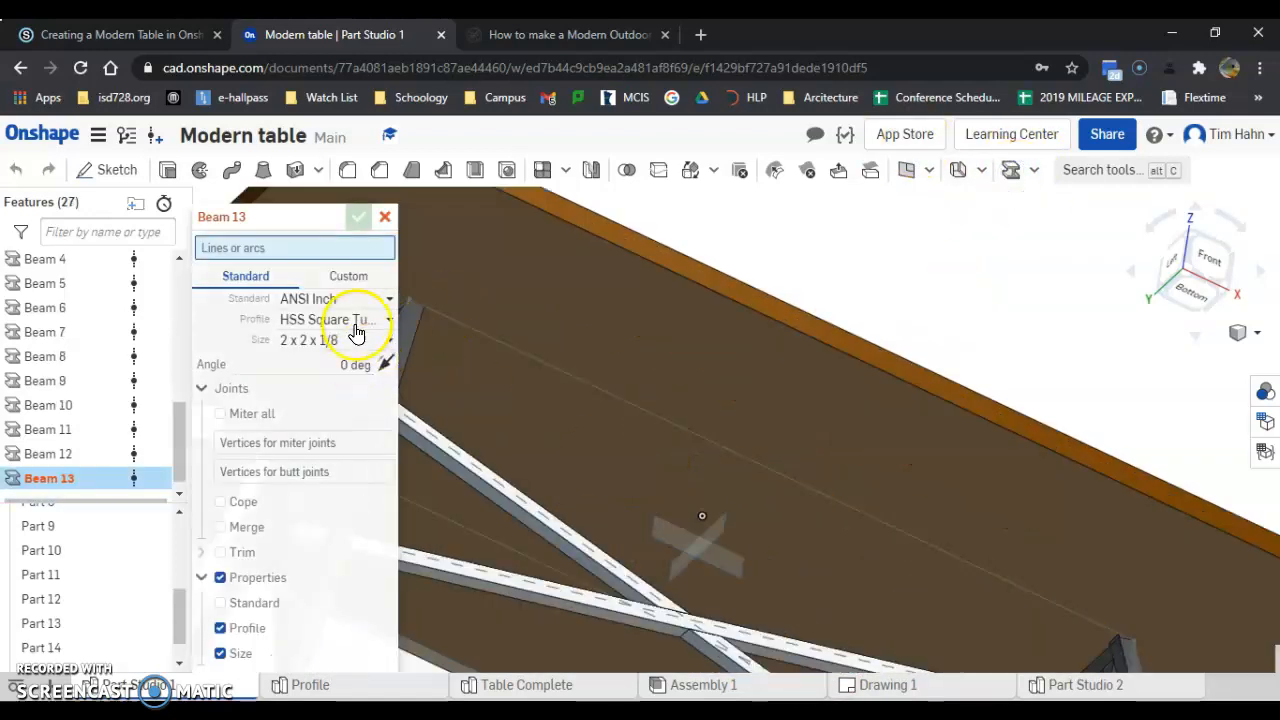
{"action": "left_click", "coordinate": [362, 278]}
{"action": "left_click", "coordinate": [340, 330]}
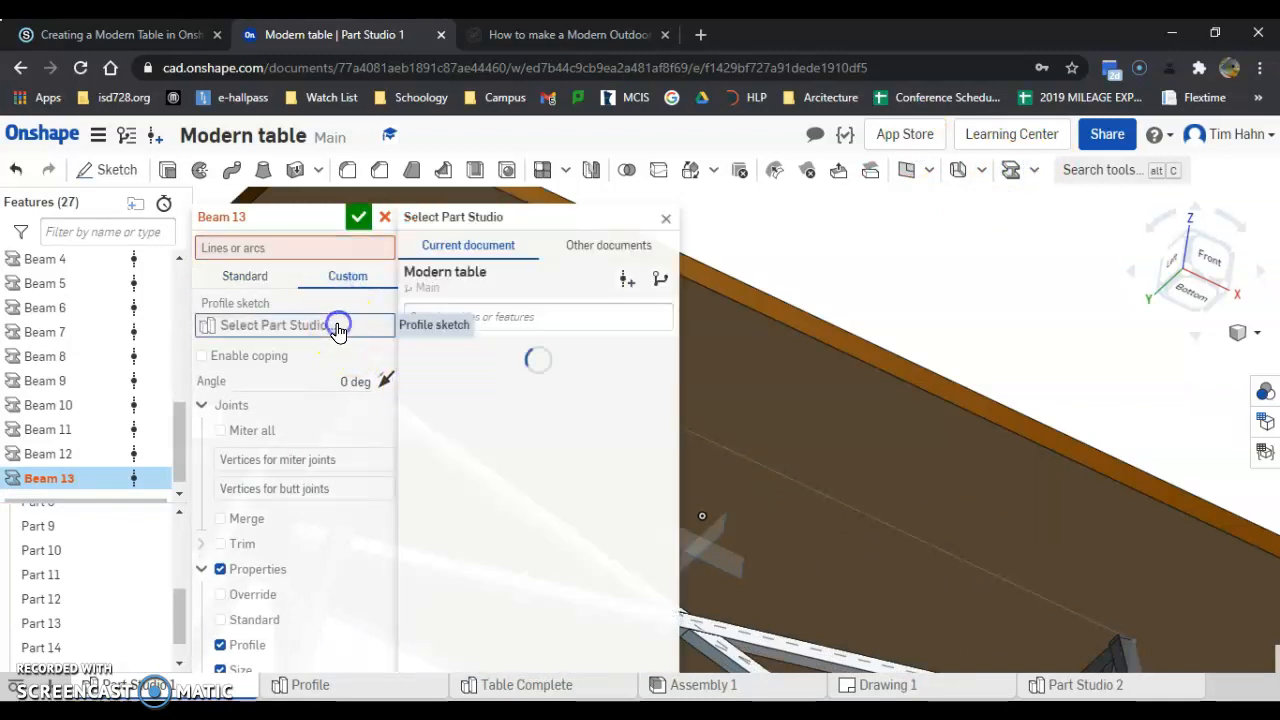
{"action": "left_click", "coordinate": [409, 397]}
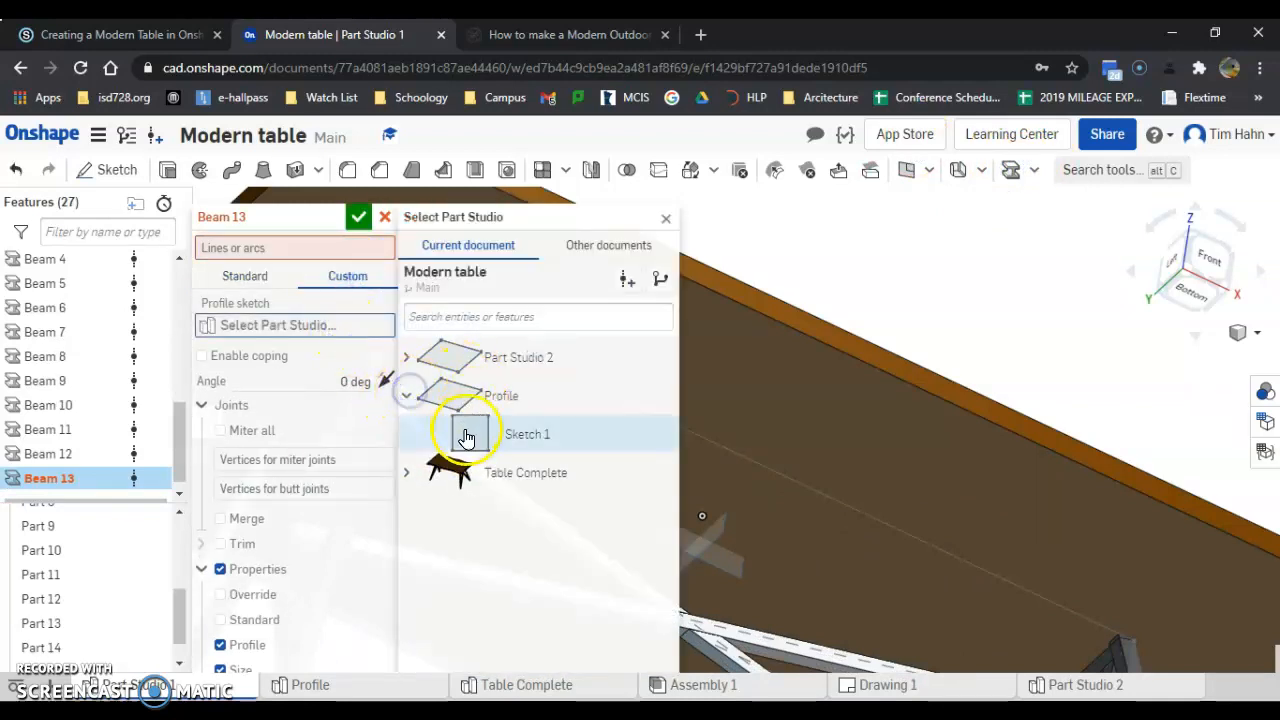
{"action": "left_click", "coordinate": [467, 431]}
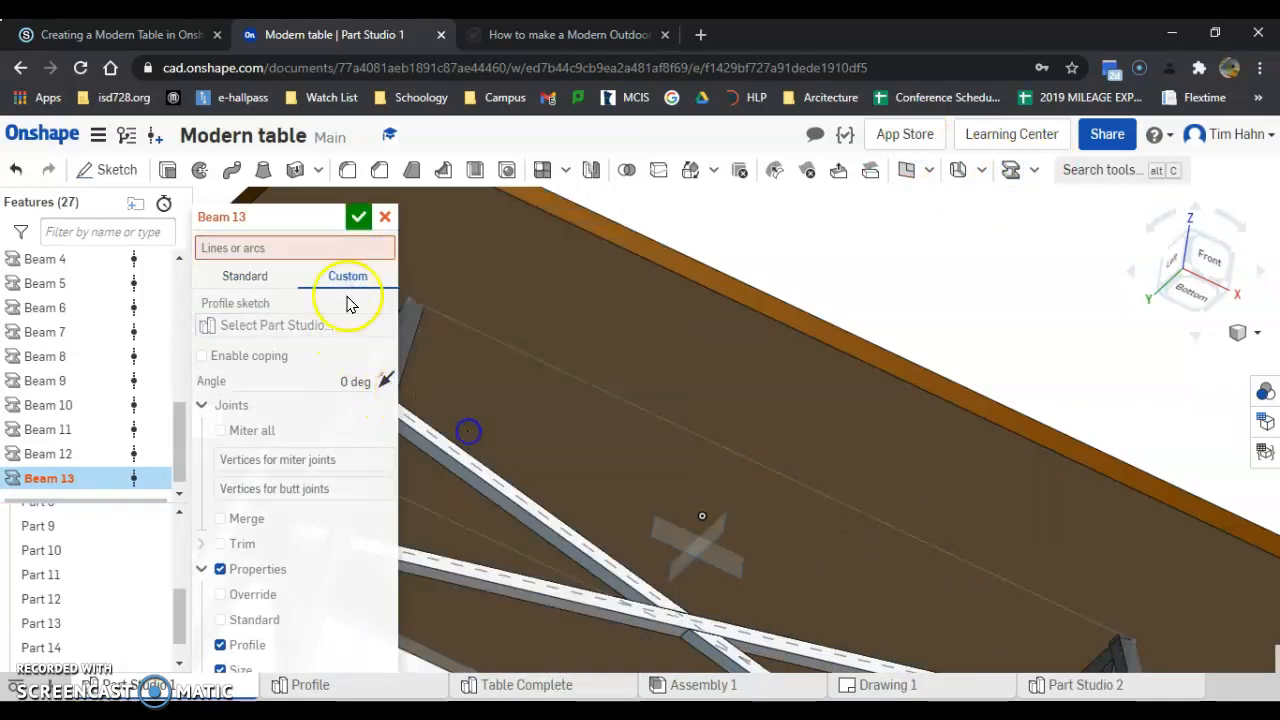
{"action": "left_click", "coordinate": [590, 391]}
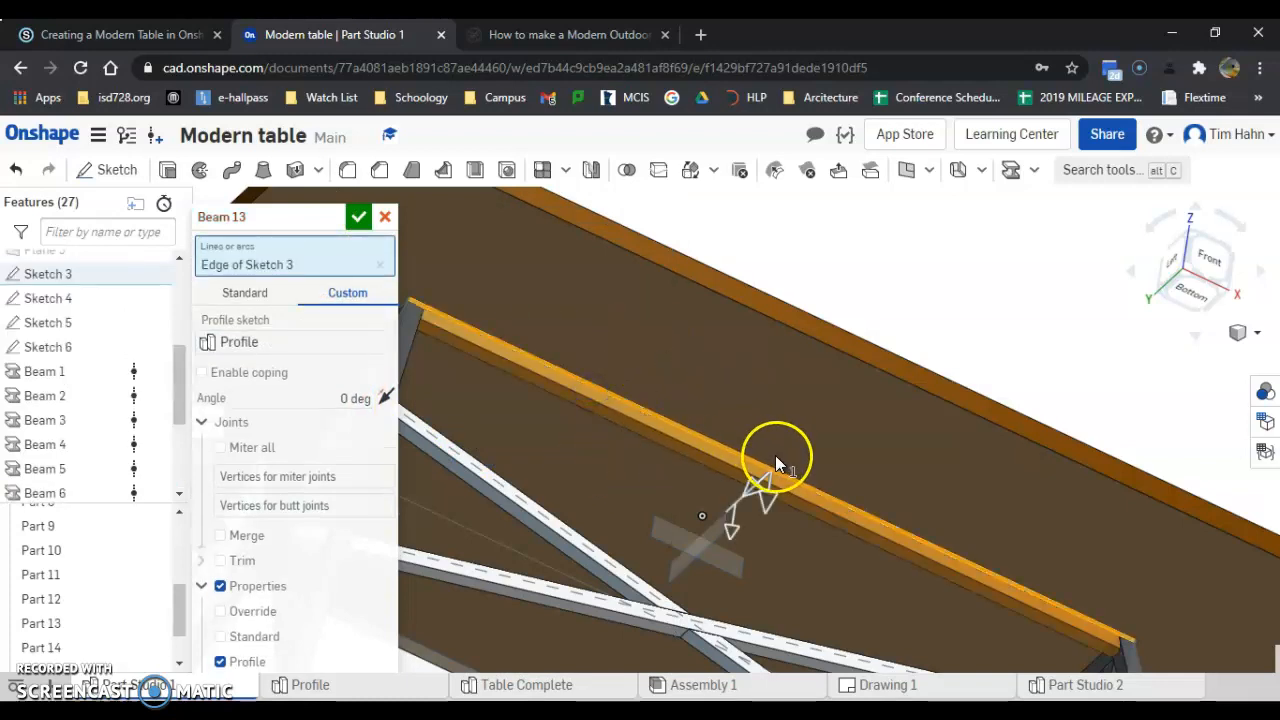
Enable trimming for the front rail and trim one end to the inner face of its adjoining leg beam, Beam 7
{"action": "scroll", "coordinate": [800, 440], "scroll_direction": "up", "scroll_amount": 1}
{"action": "right_click_drag", "start_coordinate": [753, 417], "coordinate": [833, 458]}
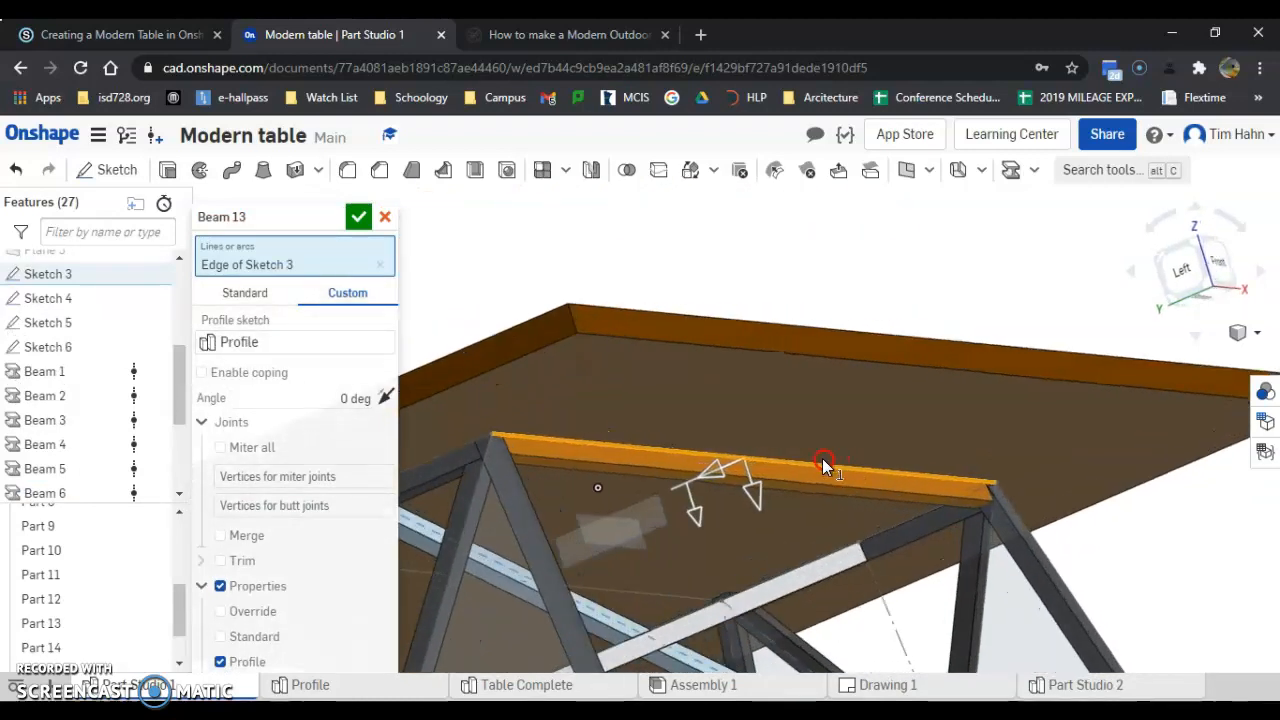
{"action": "scroll", "coordinate": [470, 459], "scroll_direction": "up", "scroll_amount": 5}
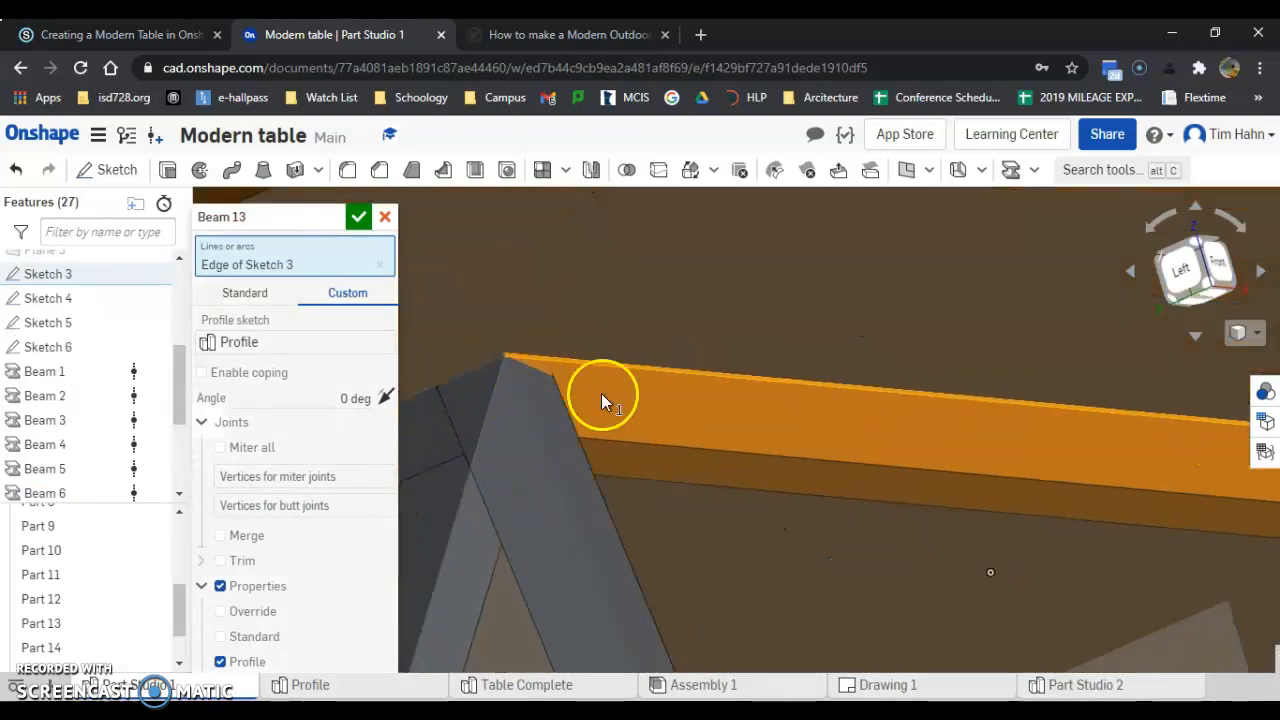
{"action": "scroll", "coordinate": [630, 355], "scroll_direction": "down", "scroll_amount": 2}
{"action": "right_click_drag", "start_coordinate": [683, 397], "coordinate": [622, 400]}
{"action": "scroll", "coordinate": [632, 323], "scroll_direction": "down", "scroll_amount": 2}
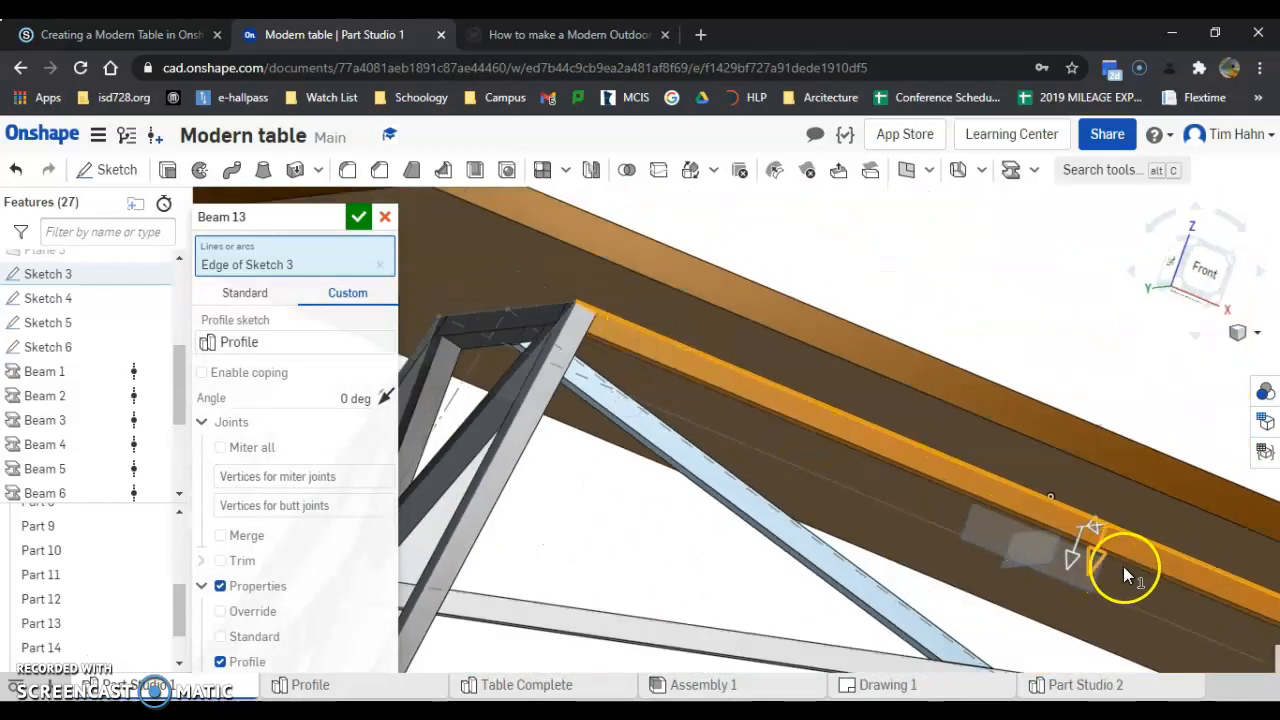
{"action": "left_click", "coordinate": [234, 564]}
{"action": "right_click_drag", "start_coordinate": [675, 560], "coordinate": [509, 310]}
{"action": "left_click", "coordinate": [509, 314]}
Add the leg beam's face at the front rail's other end as a trim face and accept the beam
{"action": "scroll", "coordinate": [686, 429], "scroll_direction": "down", "scroll_amount": 6}
{"action": "right_click_drag", "start_coordinate": [686, 429], "coordinate": [872, 460]}
{"action": "scroll", "coordinate": [872, 460], "scroll_direction": "up", "scroll_amount": 5}
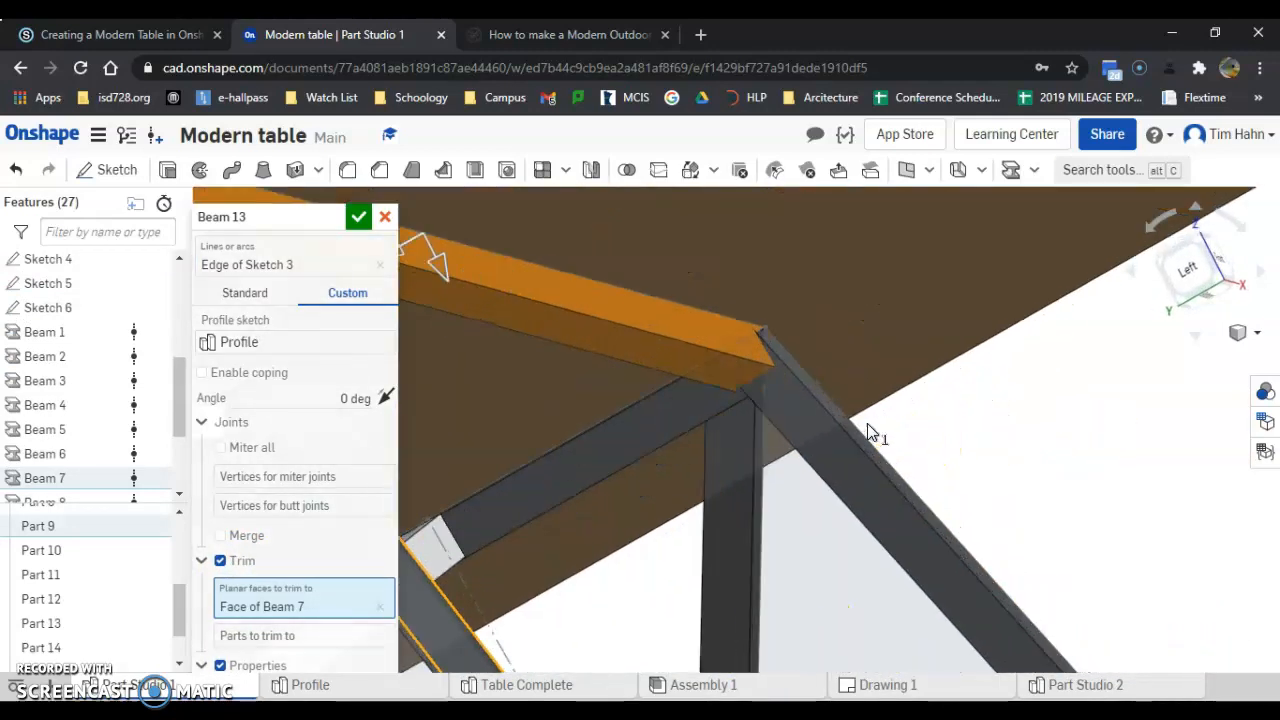
{"action": "left_click", "coordinate": [852, 488]}
{"action": "scroll", "coordinate": [868, 578], "scroll_direction": "down", "scroll_amount": 3}
{"action": "right_click_drag", "start_coordinate": [777, 459], "coordinate": [740, 471]}
{"action": "left_click", "coordinate": [361, 217]}
Start another beam along the rear long line of Sketch 3, using Sketch 1 of the Profile part studio as custom profile
{"action": "scroll", "coordinate": [496, 424], "scroll_direction": "down", "scroll_amount": 2}
{"action": "left_click", "coordinate": [496, 424]}
{"action": "right_click_drag", "start_coordinate": [497, 427], "coordinate": [475, 386]}
{"action": "scroll", "coordinate": [475, 386], "scroll_direction": "up", "scroll_amount": 2}
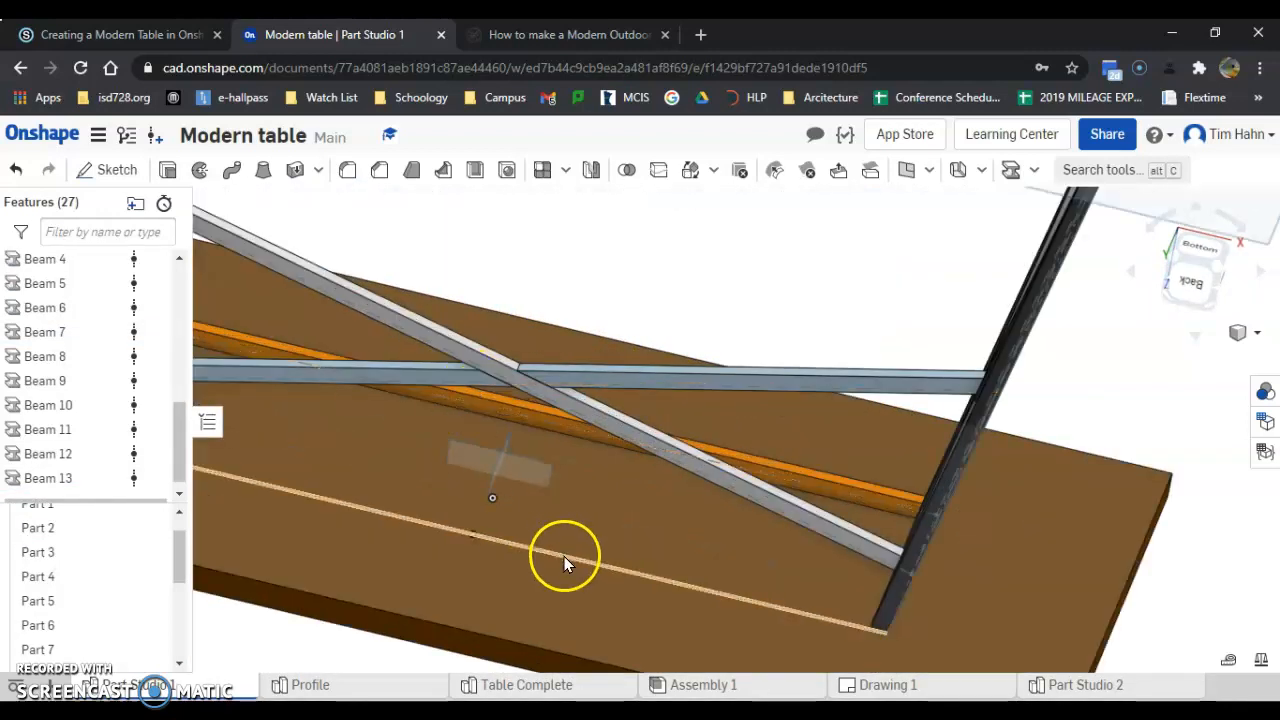
{"action": "left_click", "coordinate": [1006, 172]}
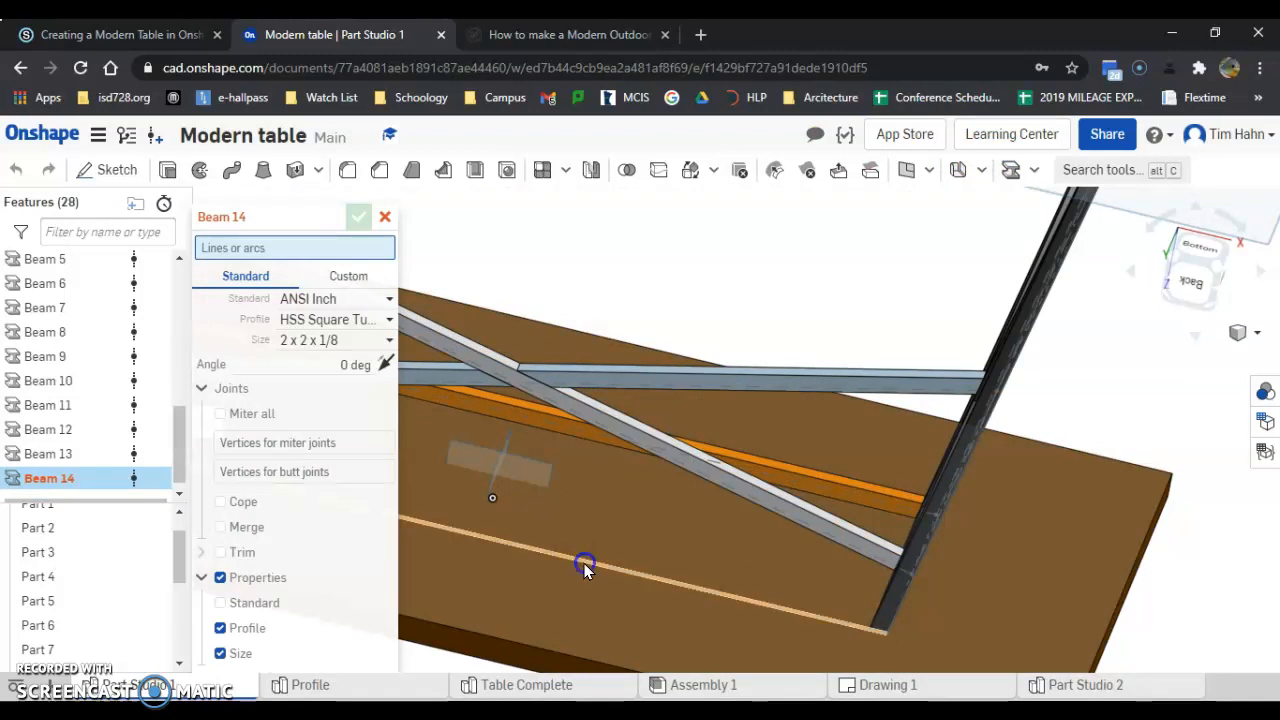
{"action": "left_click", "coordinate": [582, 568]}
{"action": "right_click_drag", "start_coordinate": [663, 549], "coordinate": [375, 367]}
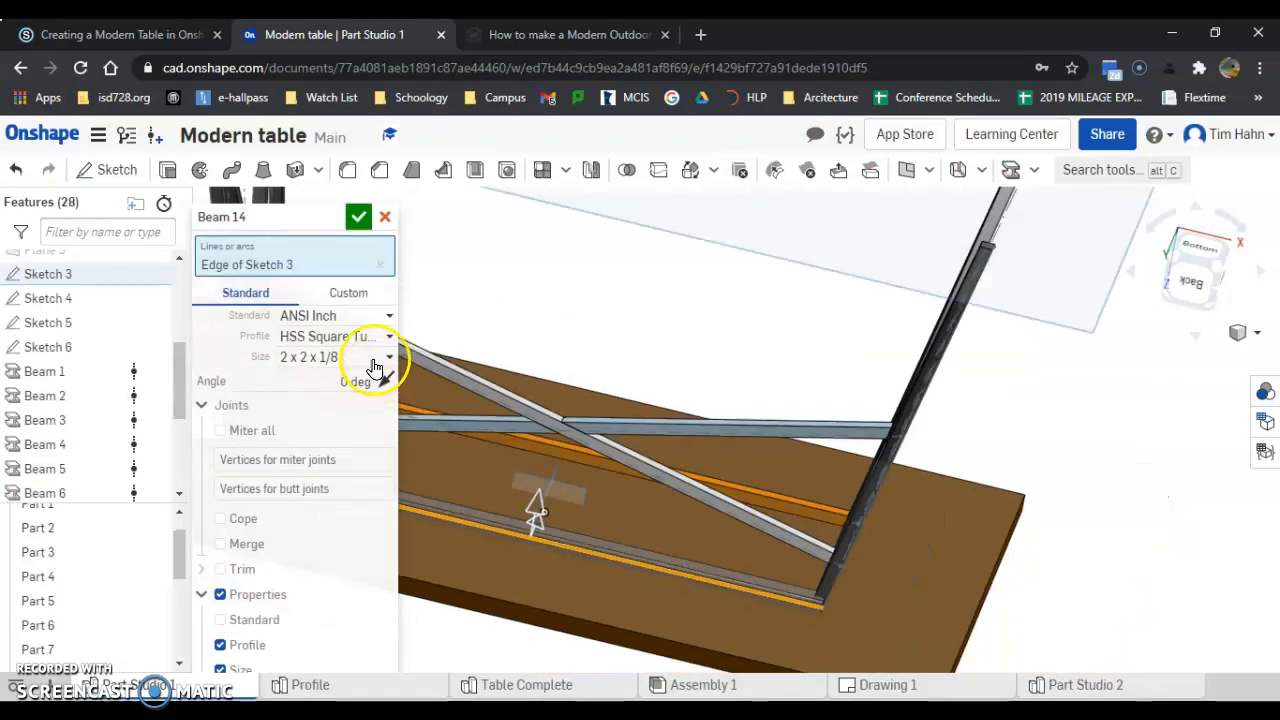
{"action": "left_click", "coordinate": [349, 295]}
{"action": "left_click", "coordinate": [283, 341]}
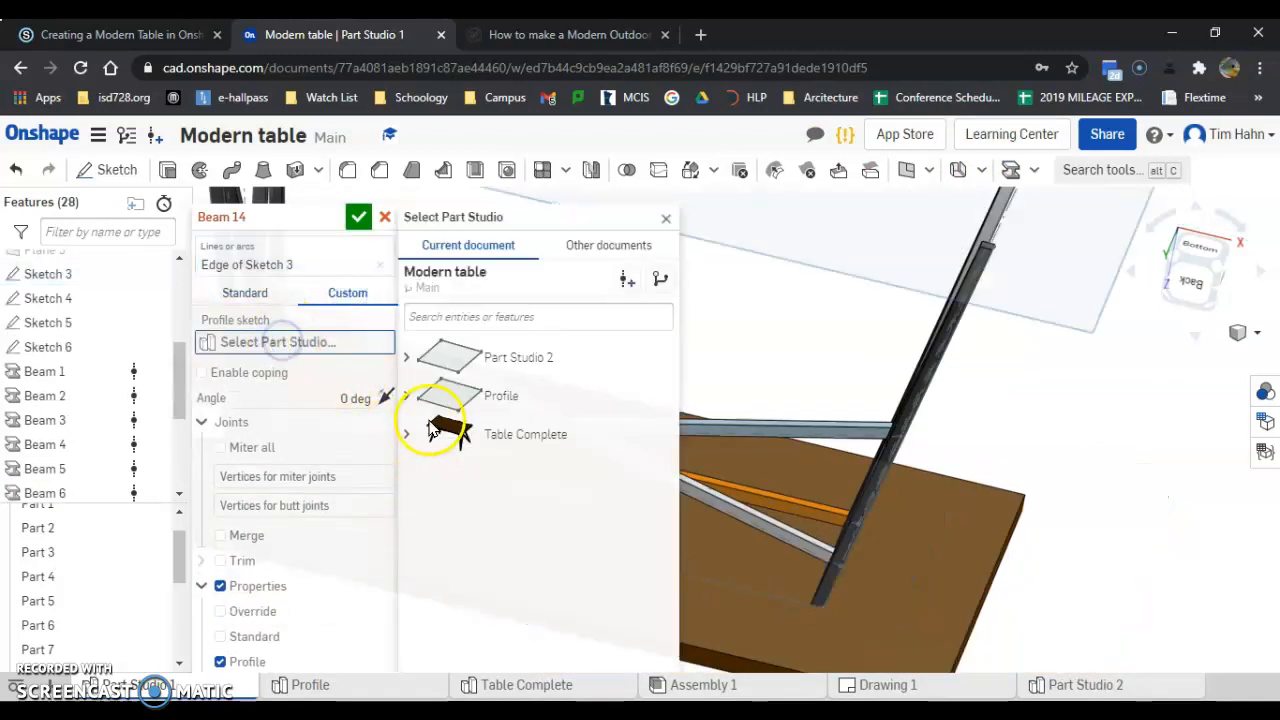
{"action": "left_click", "coordinate": [404, 398]}
{"action": "left_click", "coordinate": [509, 437]}
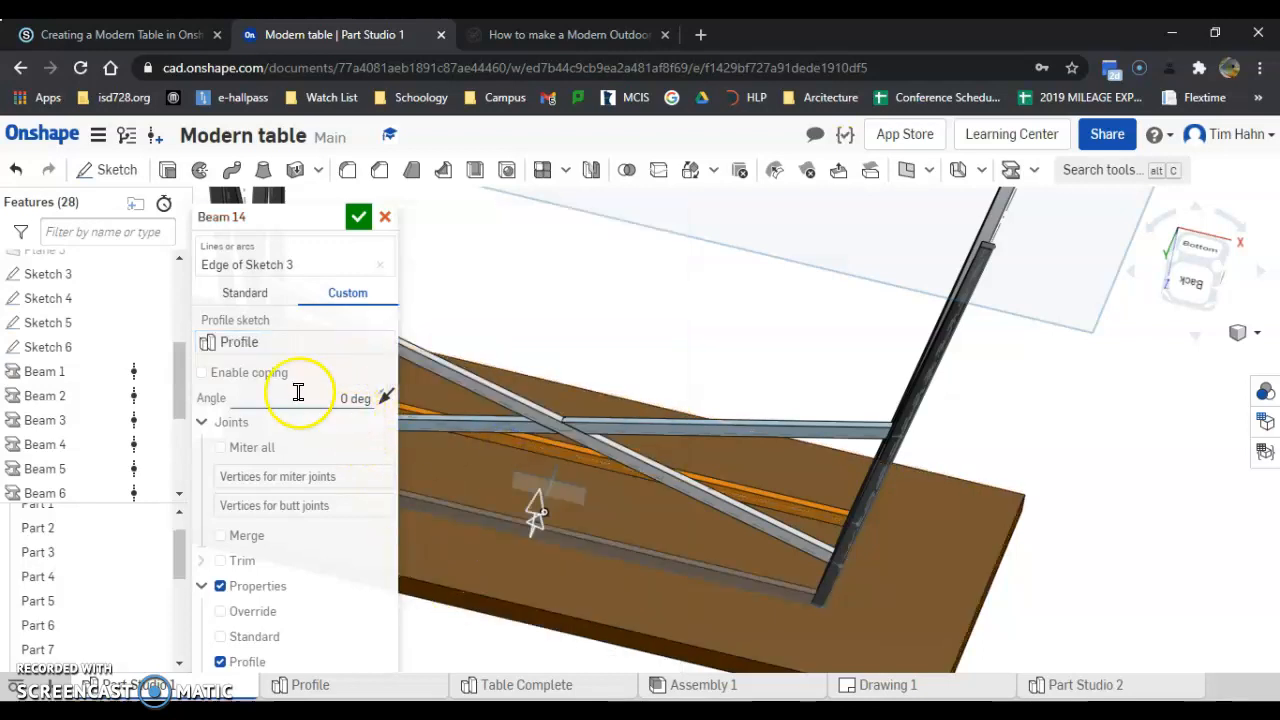
Enable trimming for the rear rail and select the leg beam faces at both ends, on Beam 6 and Beam 2, as trim faces
{"action": "scroll", "coordinate": [421, 455], "scroll_direction": "up", "scroll_amount": 5}
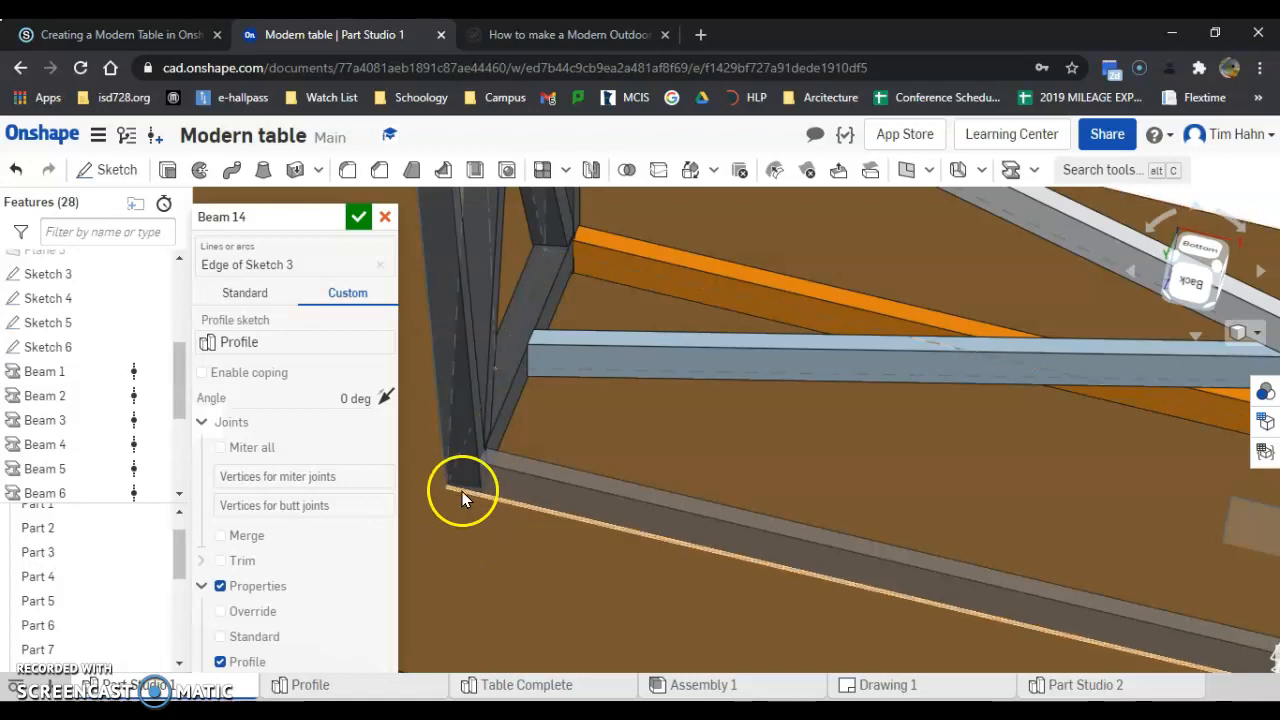
{"action": "left_click", "coordinate": [220, 560]}
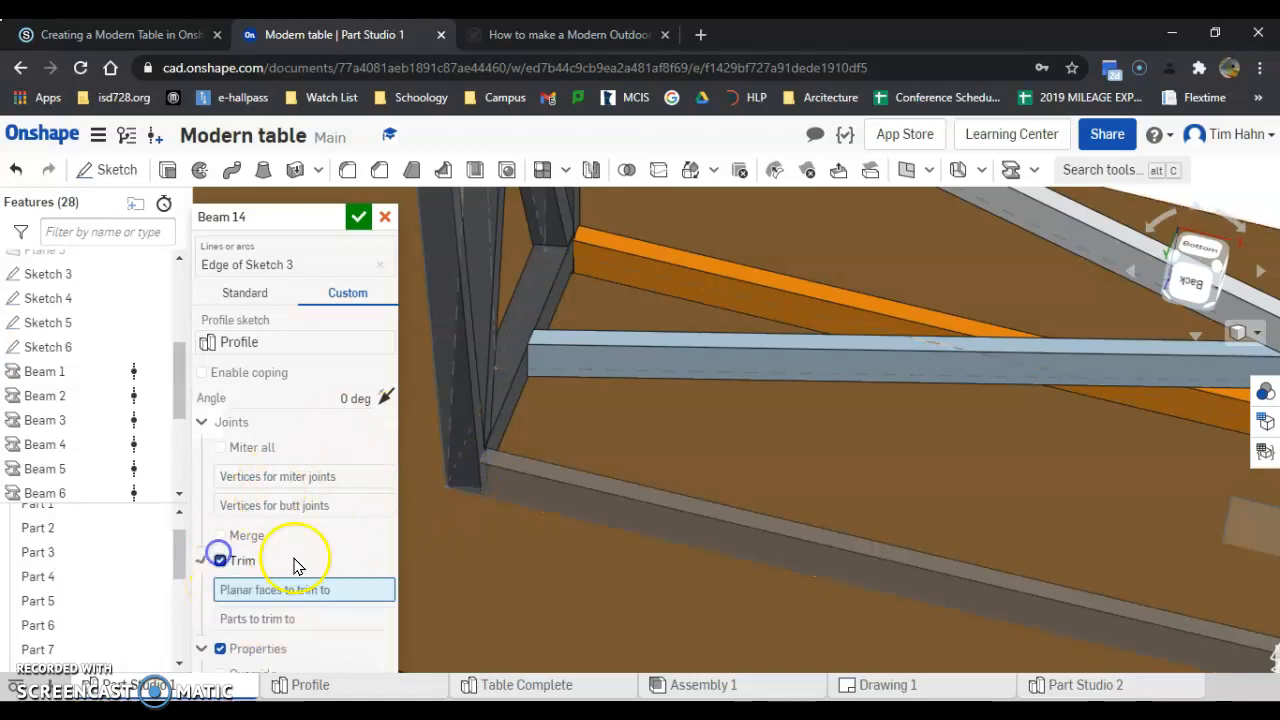
{"action": "left_click", "coordinate": [481, 427]}
{"action": "right_click_drag", "start_coordinate": [481, 427], "coordinate": [857, 531]}
{"action": "scroll", "coordinate": [1068, 558], "scroll_direction": "up", "scroll_amount": 5}
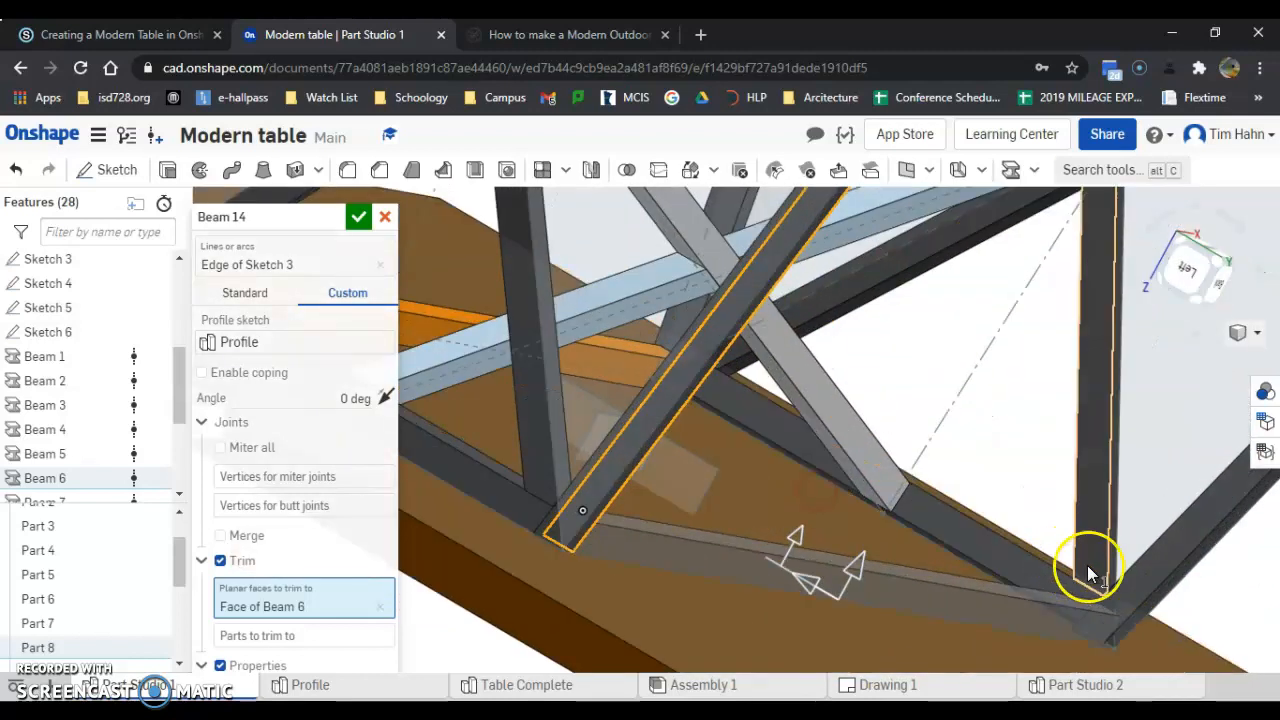
{"action": "left_click", "coordinate": [1164, 602]}
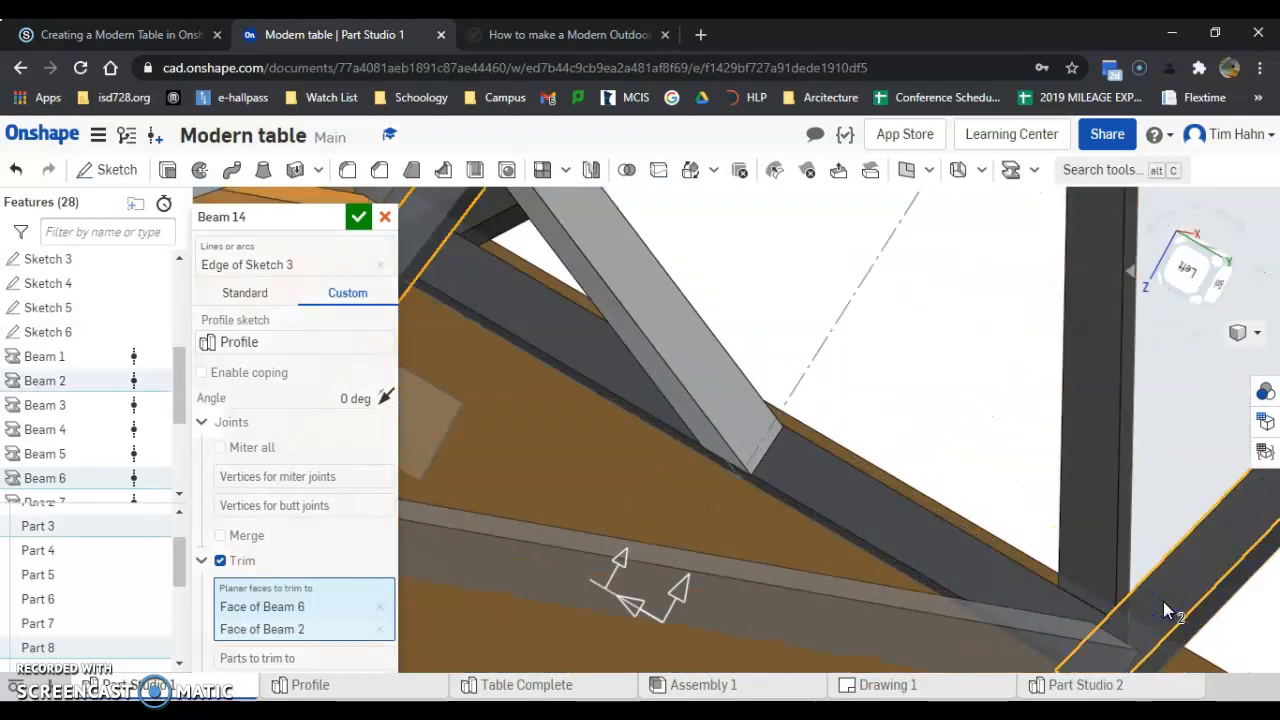
Accept the rear rail beam and hide the tabletop, Part 1, so only the frame is shown
{"action": "left_click", "coordinate": [358, 219]}
{"action": "right_click_drag", "start_coordinate": [707, 411], "coordinate": [551, 500]}
{"action": "scroll", "coordinate": [698, 468], "scroll_direction": "up", "scroll_amount": 5}
{"action": "right_click_drag", "start_coordinate": [633, 527], "coordinate": [450, 540]}
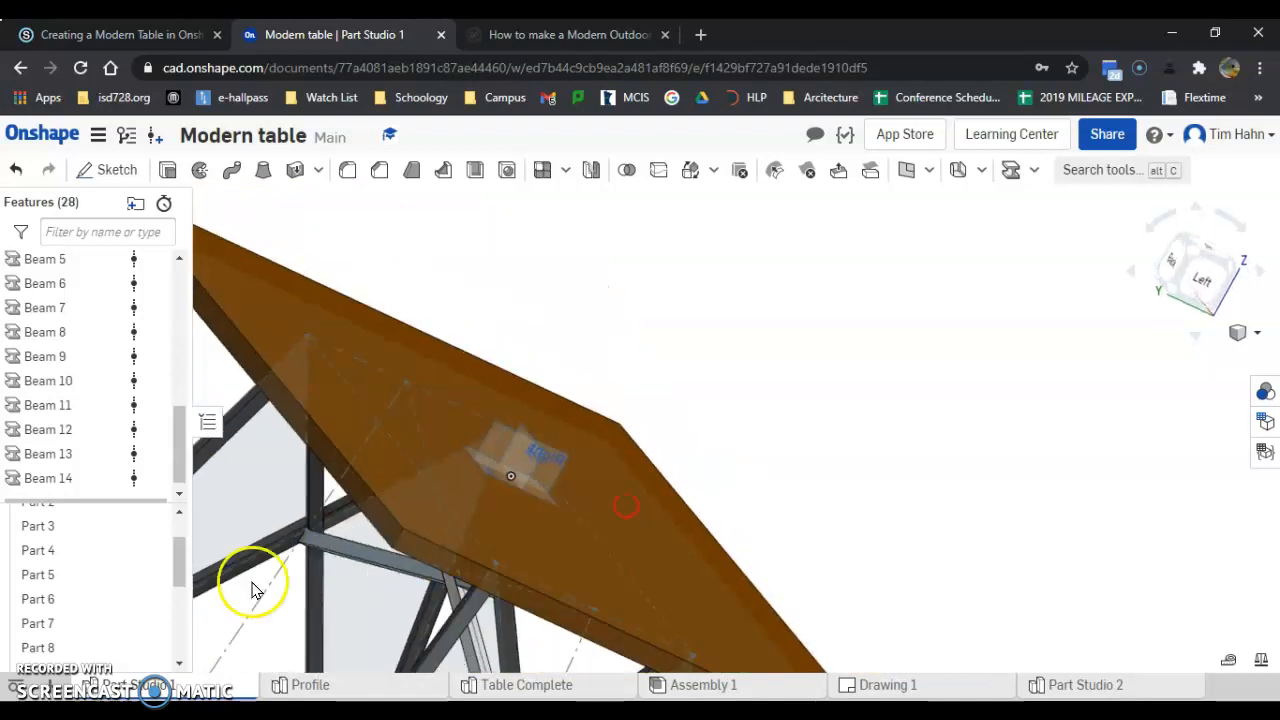
{"action": "scroll", "coordinate": [140, 556], "scroll_direction": "up", "scroll_amount": 2}
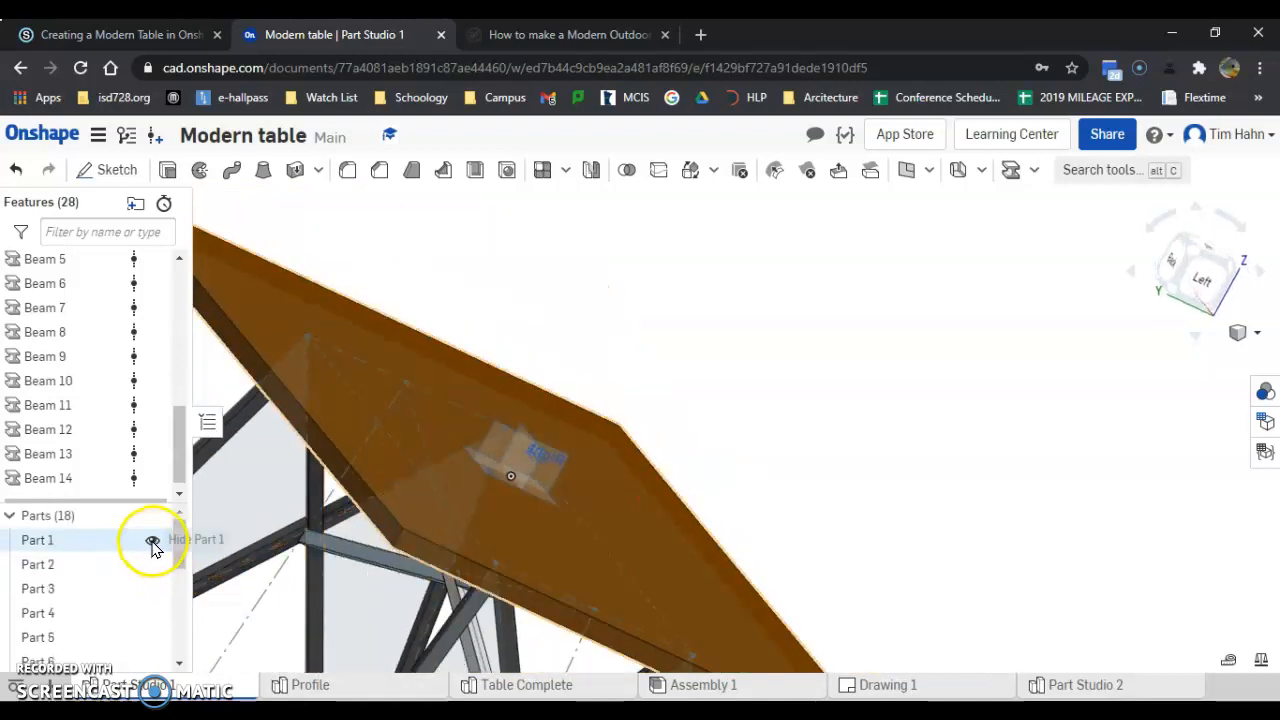
{"action": "left_click", "coordinate": [152, 541]}
{"action": "right_click_drag", "start_coordinate": [560, 540], "coordinate": [689, 546]}
{"action": "right_click_drag", "start_coordinate": [677, 611], "coordinate": [714, 666]}
{"action": "scroll", "coordinate": [506, 431], "scroll_direction": "down", "scroll_amount": 3}
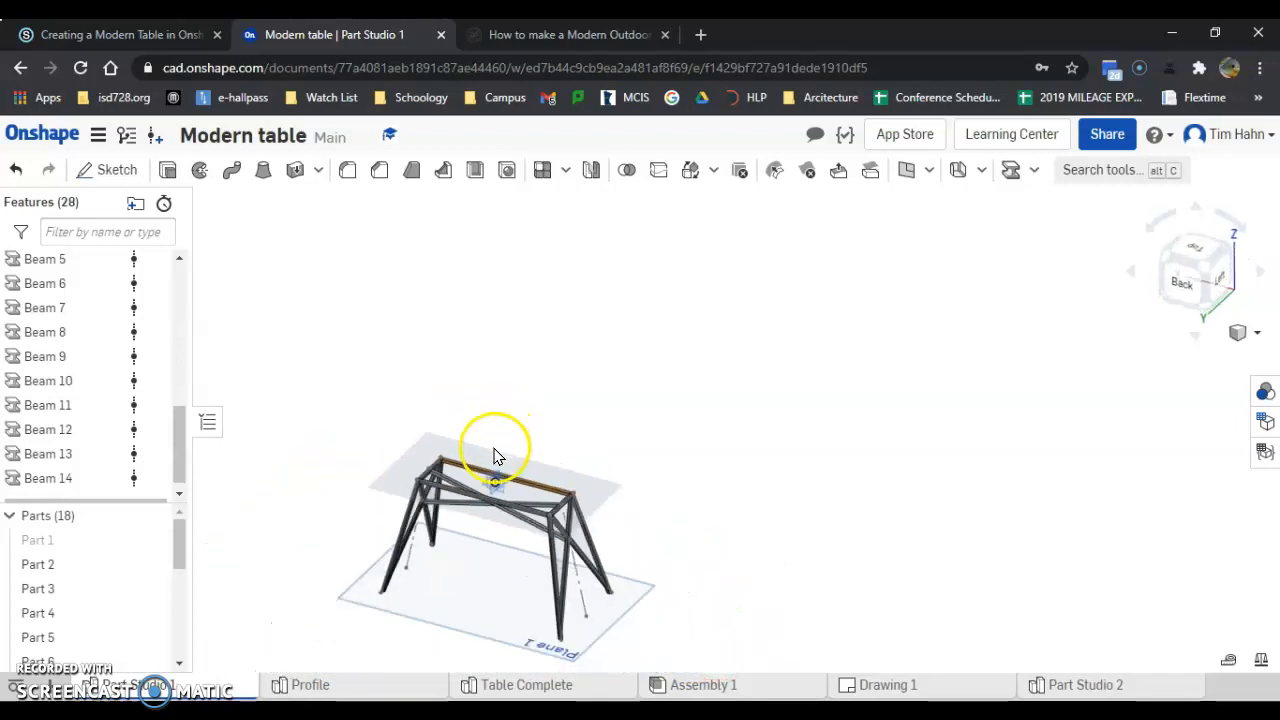
Select all 17 visible frame parts together and assign them Steel from the Onshape Material Library
{"action": "scroll", "coordinate": [486, 606], "scroll_direction": "up", "scroll_amount": 4}
{"action": "left_click_drag", "start_coordinate": [284, 228], "coordinate": [834, 677]}
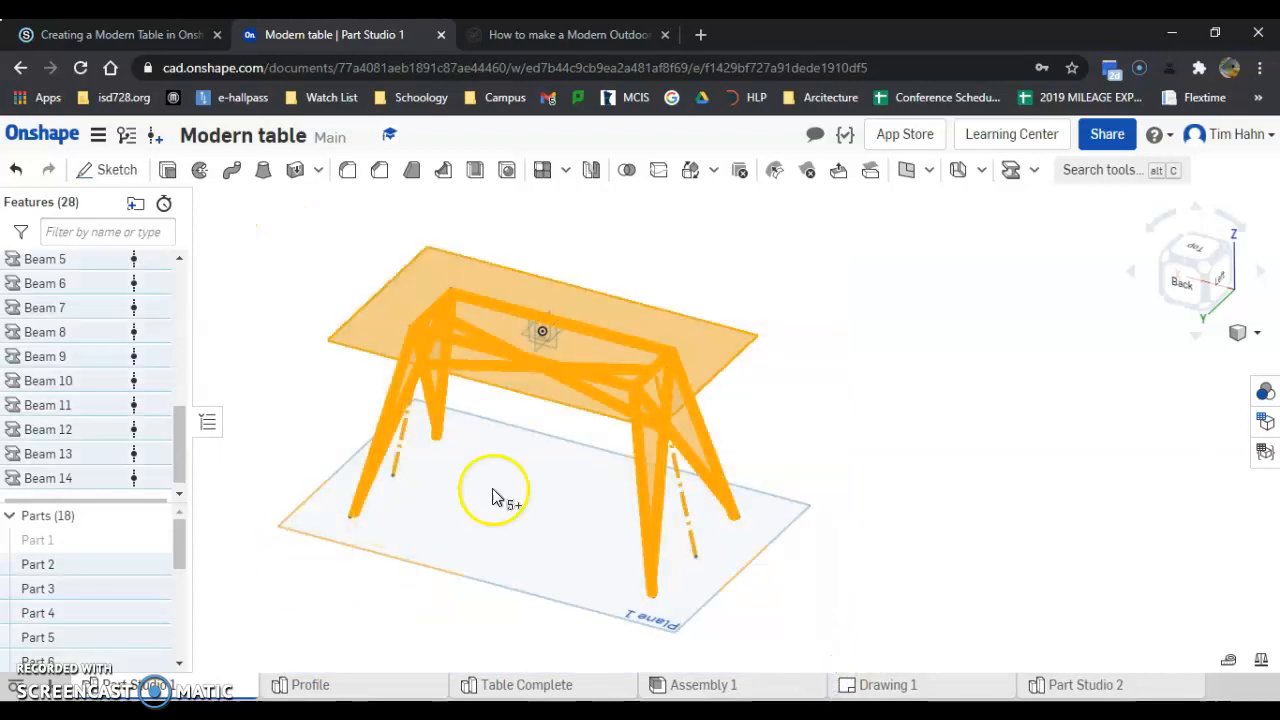
{"action": "right_click", "coordinate": [97, 578]}
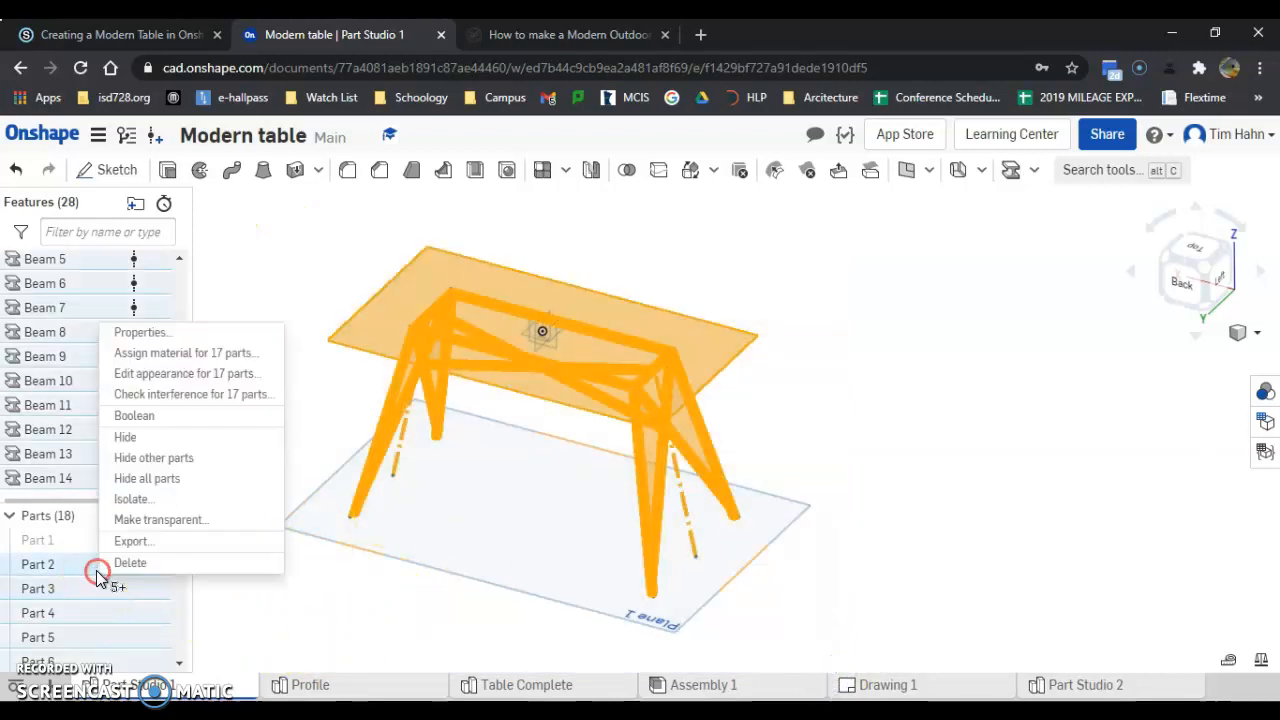
{"action": "left_click", "coordinate": [236, 356]}
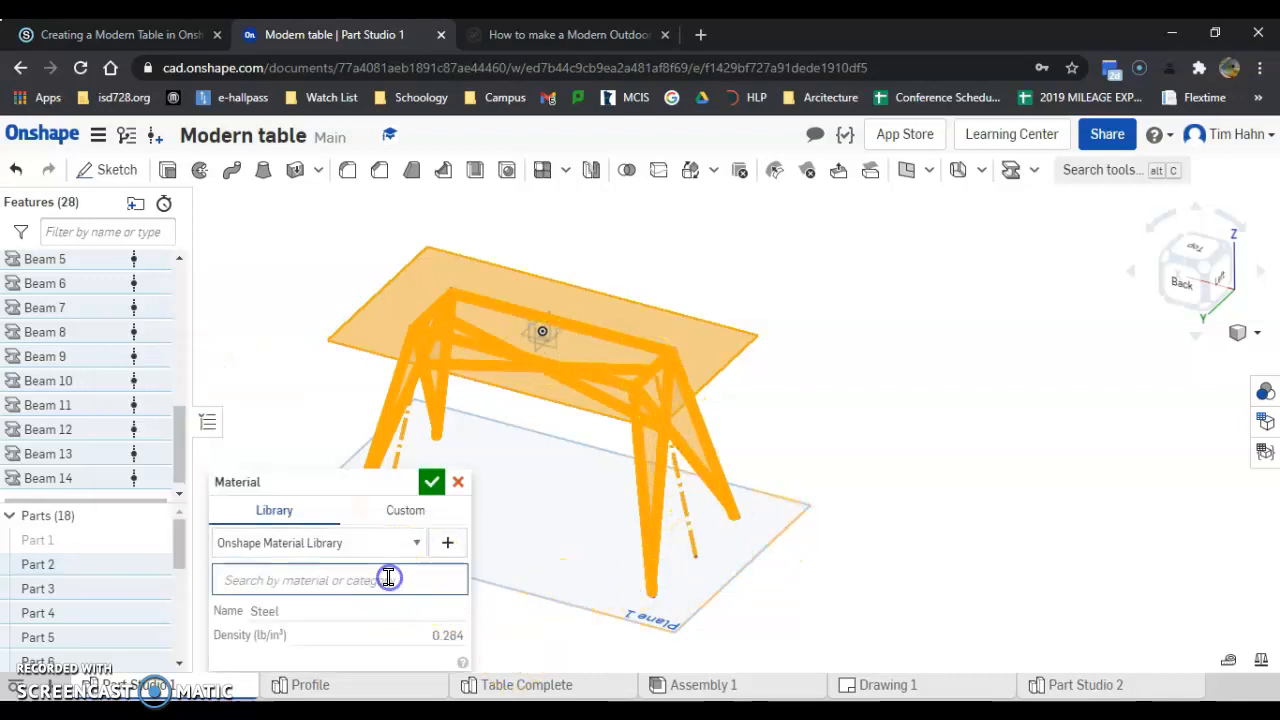
{"action": "left_click", "coordinate": [373, 538]}
{"action": "left_click", "coordinate": [431, 482]}
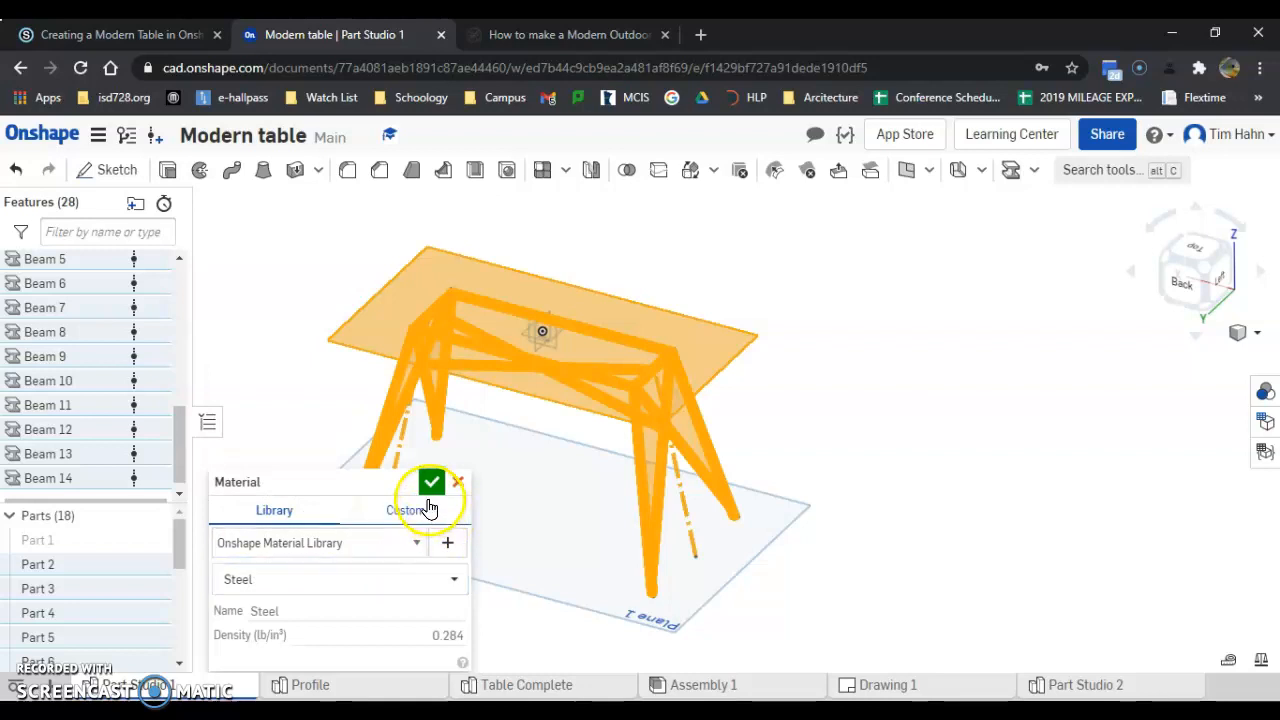
Set the appearance of the 17 selected frame parts to dark grey, colour 4D4D4D
{"action": "right_click", "coordinate": [125, 578]}
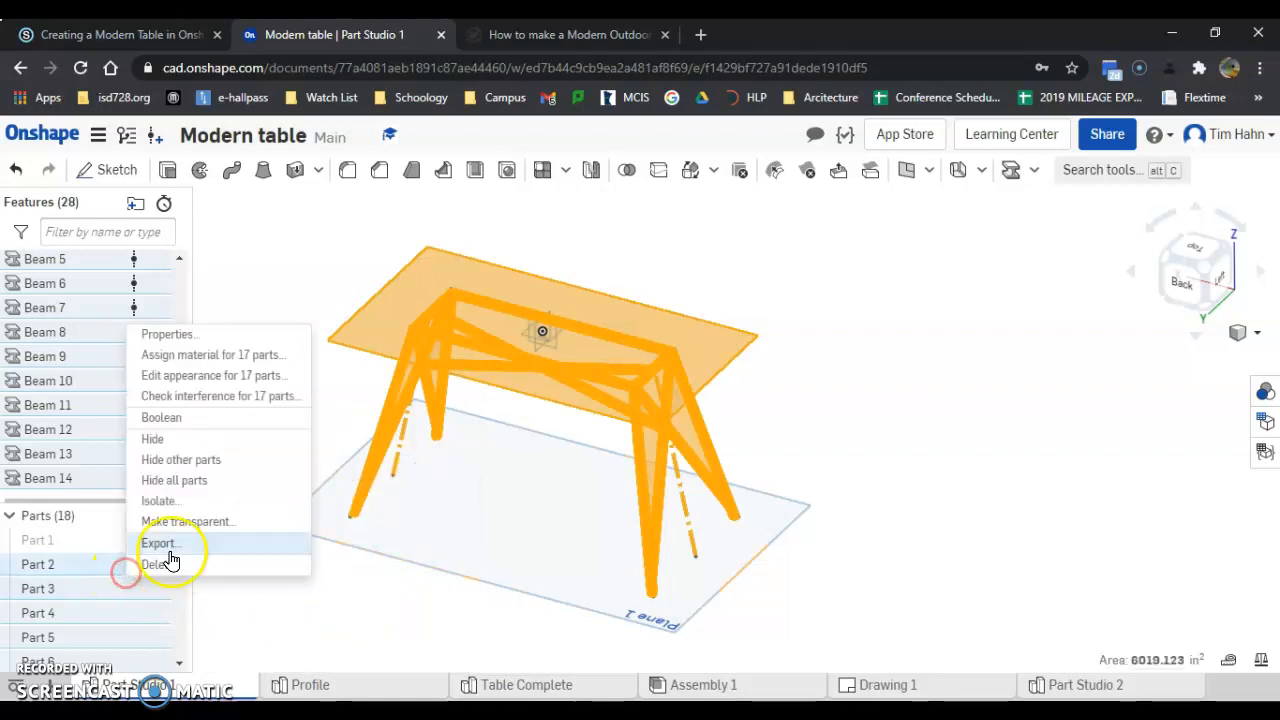
{"action": "left_click", "coordinate": [244, 381]}
{"action": "left_click", "coordinate": [204, 488]}
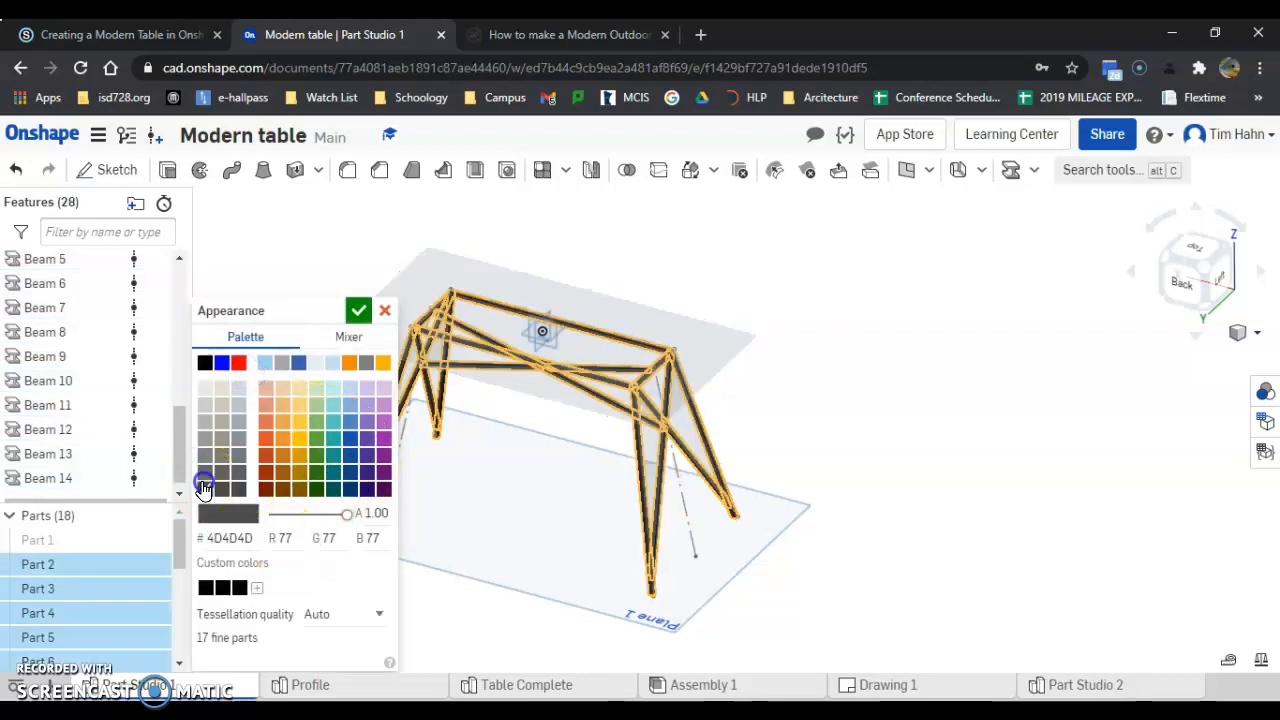
{"action": "left_click", "coordinate": [357, 312]}
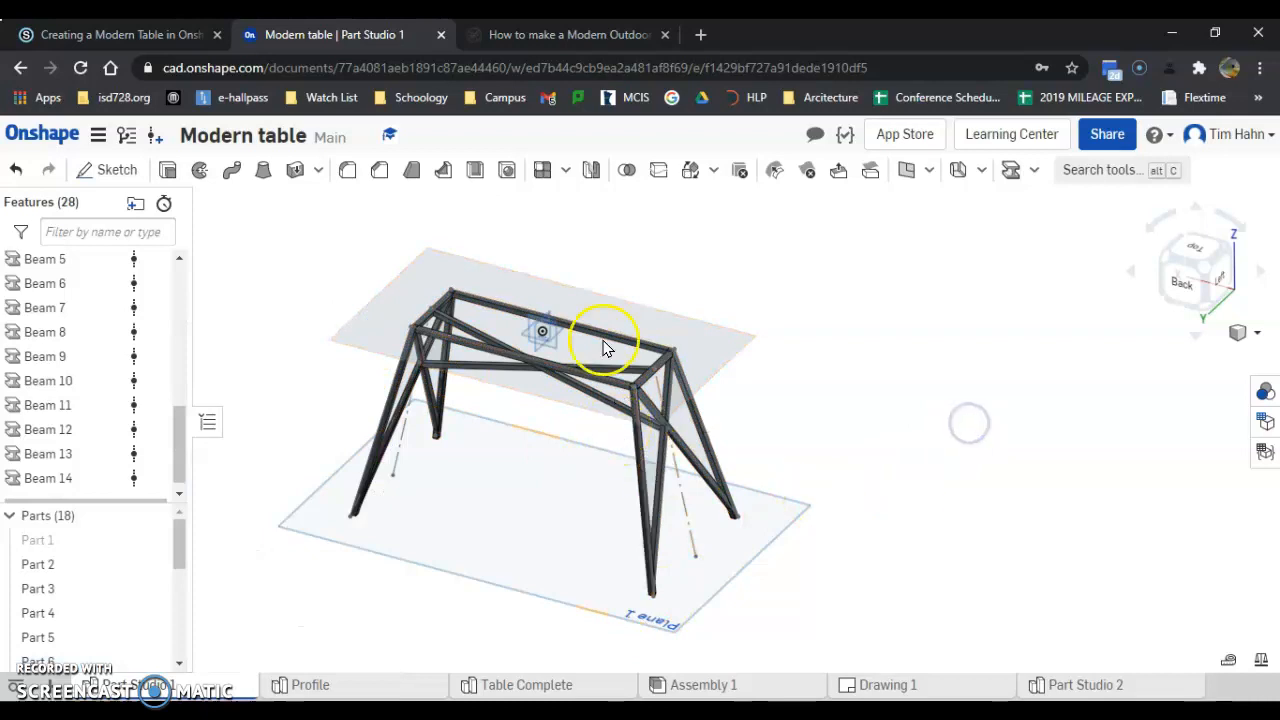
Show the hidden tabletop, Part 1, above the frame again
{"action": "scroll", "coordinate": [505, 272], "scroll_direction": "up", "scroll_amount": 3}
{"action": "right_click_drag", "start_coordinate": [586, 443], "coordinate": [560, 409]}
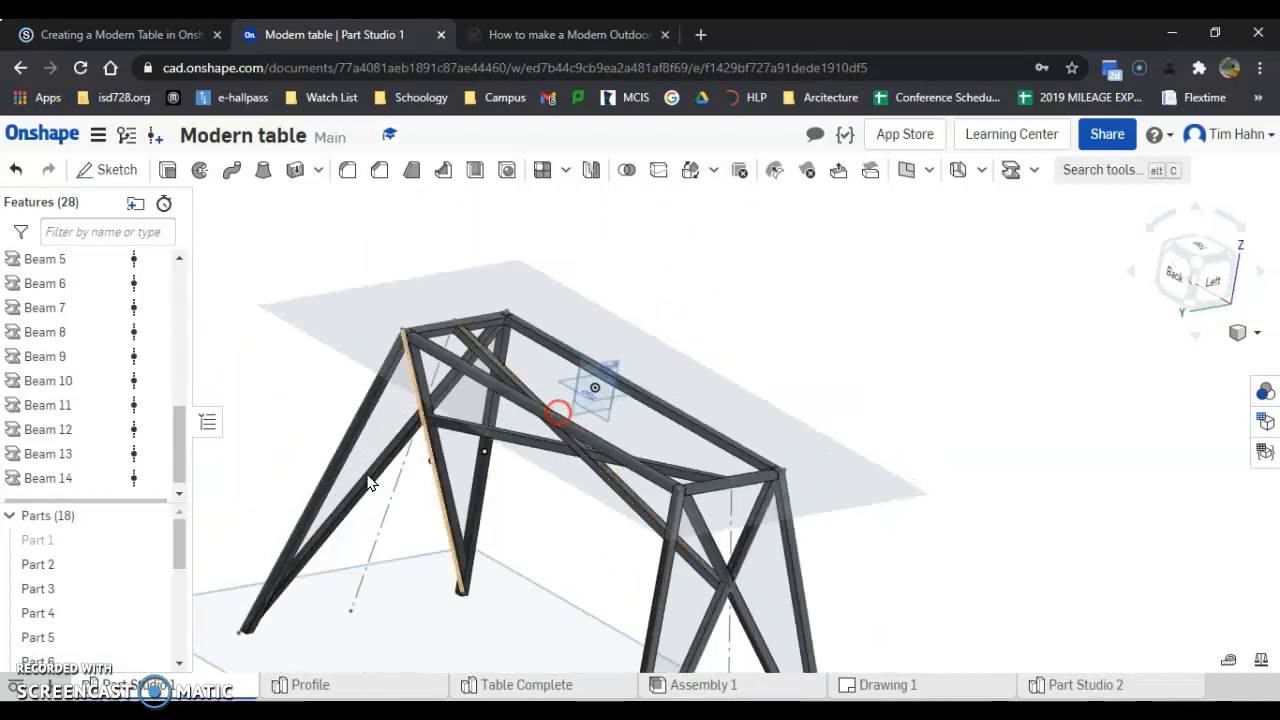
{"action": "left_click", "coordinate": [154, 541]}
{"action": "right_click_drag", "start_coordinate": [757, 480], "coordinate": [755, 428]}
{"action": "right_click_drag", "start_coordinate": [692, 586], "coordinate": [749, 591]}
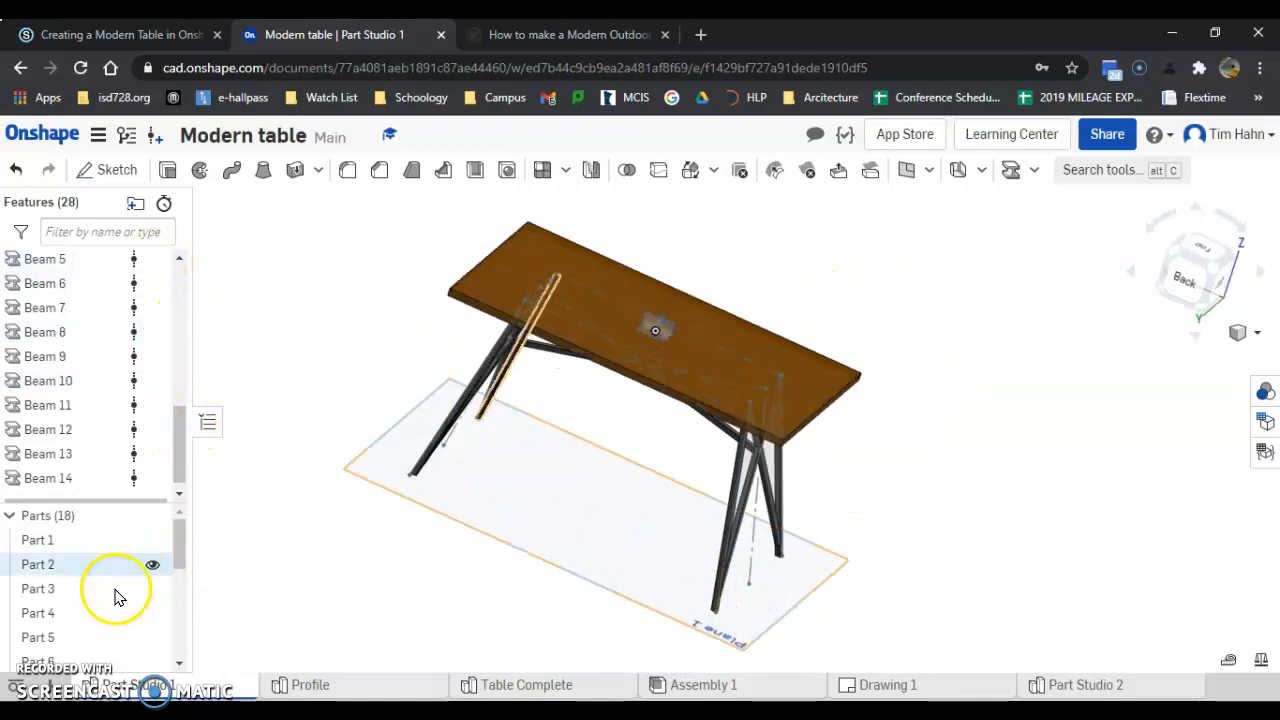